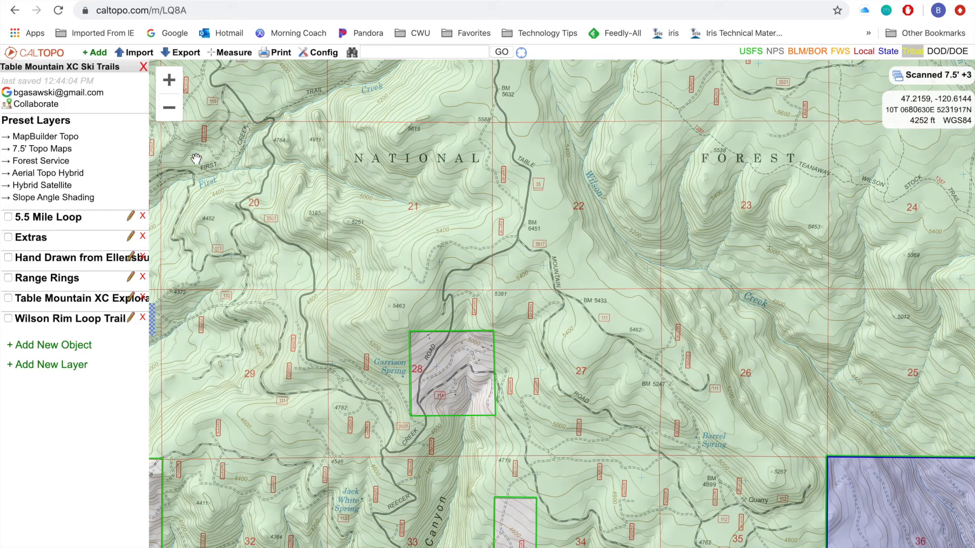
# Switch from the CalTopo map to the Strava page of the B & E Ski activity
pyautogui.click(200, 53)
pyautogui.moveTo(141, 56)
pyautogui.click(310, 0)
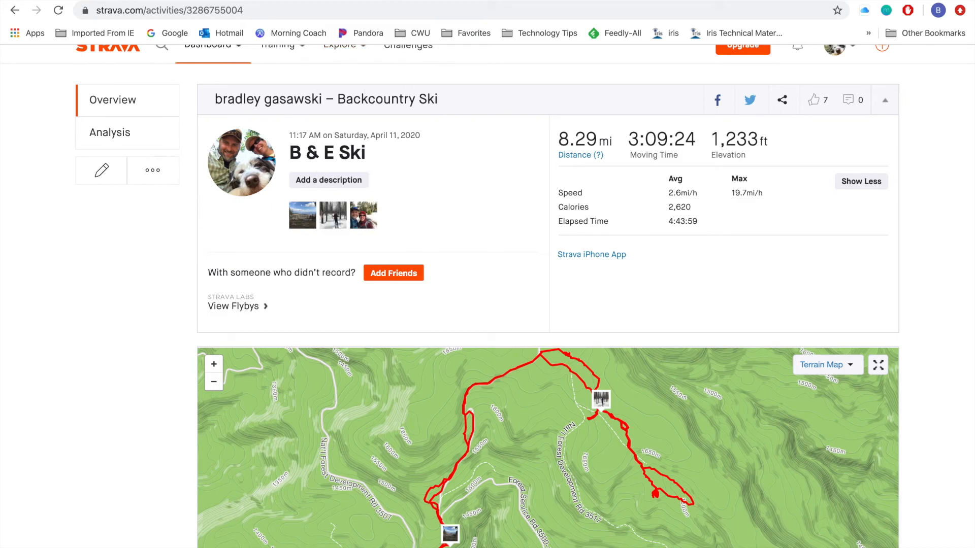
# Go to the Strava account settings and find the Download or Delete Your Account section
pyautogui.hotkey('alt', 'Left')
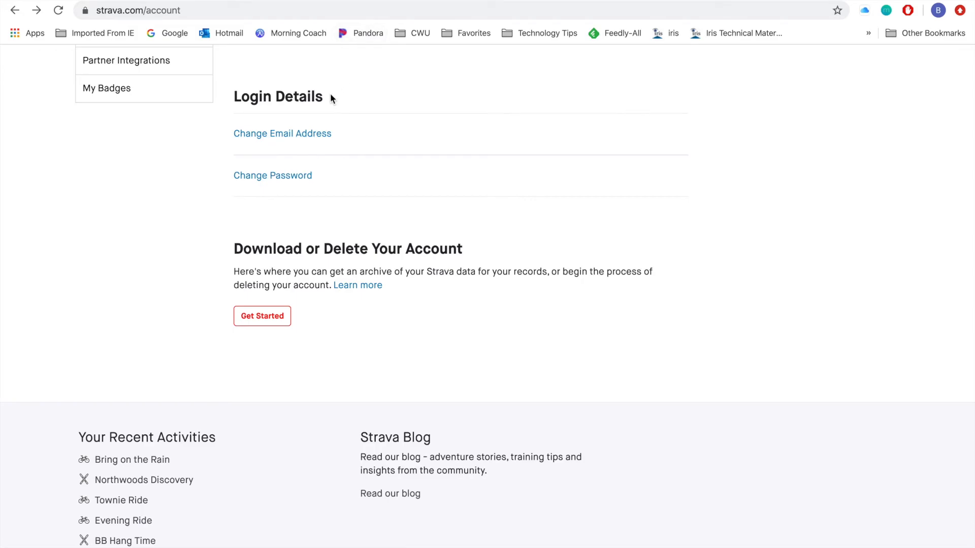
pyautogui.scroll(3, 330, 97)
pyautogui.hotkey('alt', 'Right')
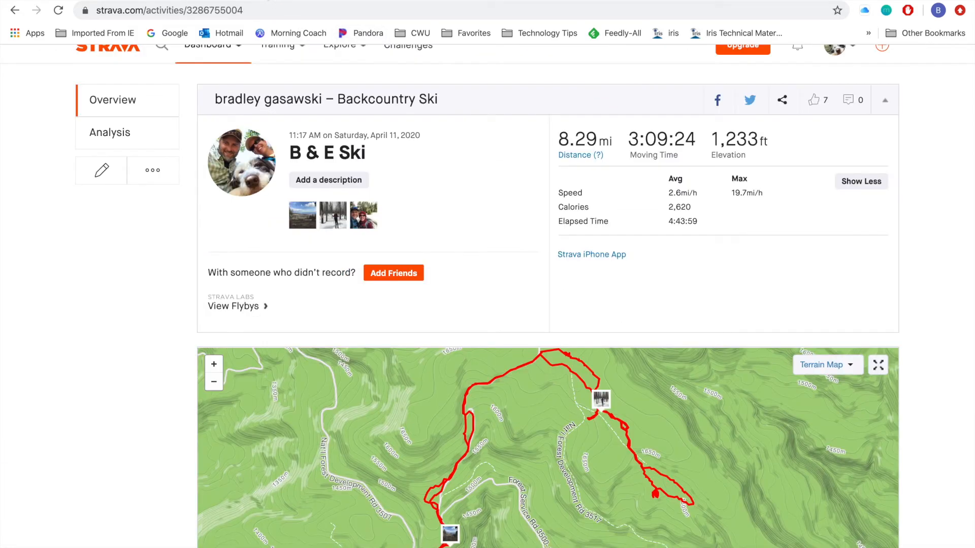
pyautogui.scroll(1, 802, 215)
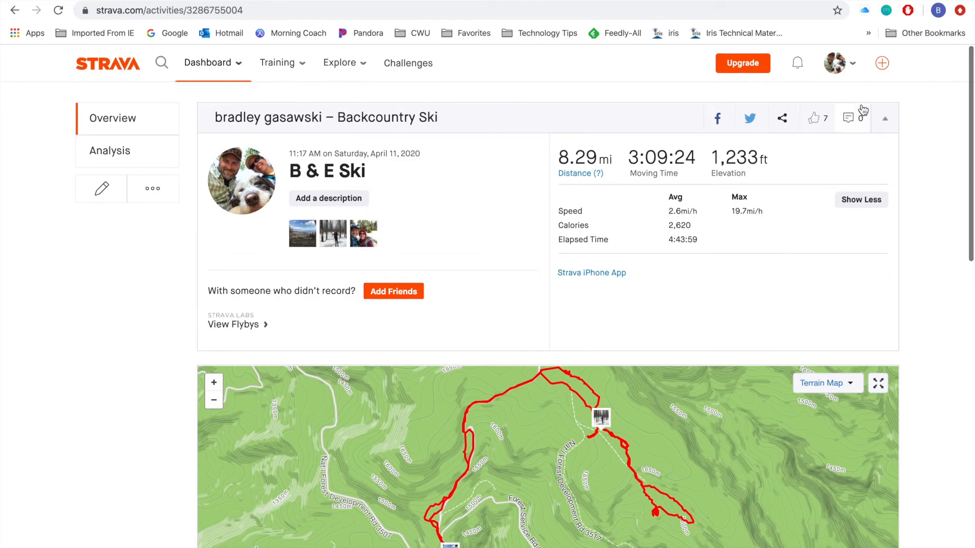
pyautogui.moveTo(855, 68)
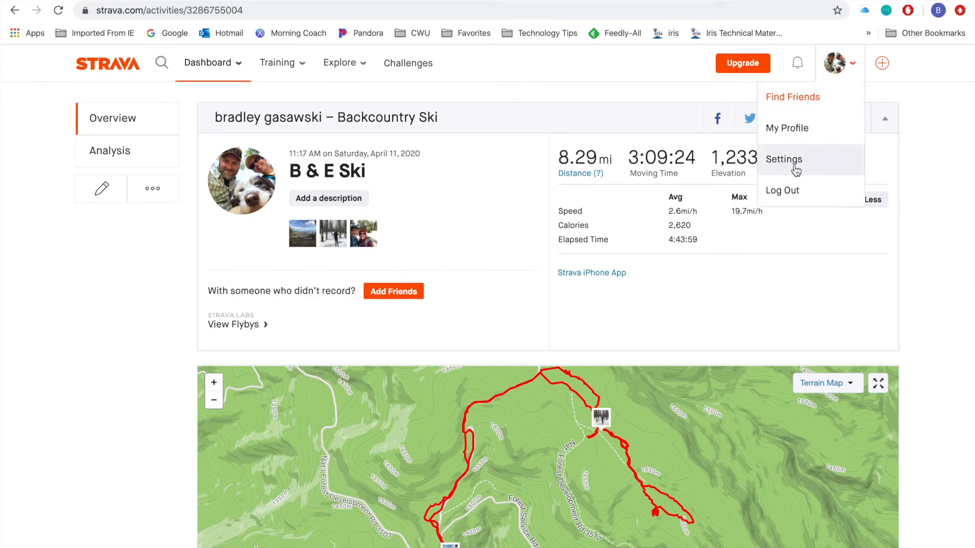
pyautogui.hotkey('alt', 'Left')
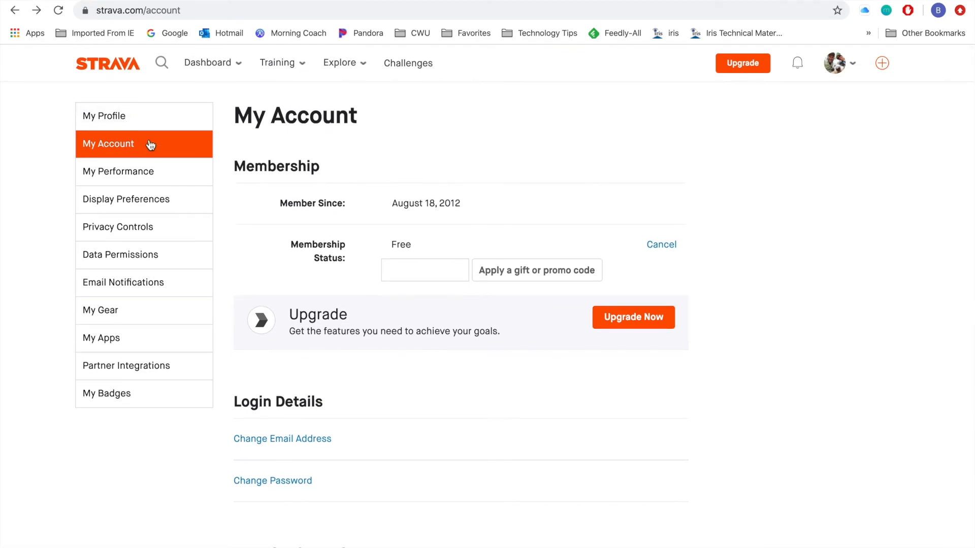
pyautogui.scroll(-8, 398, 401)
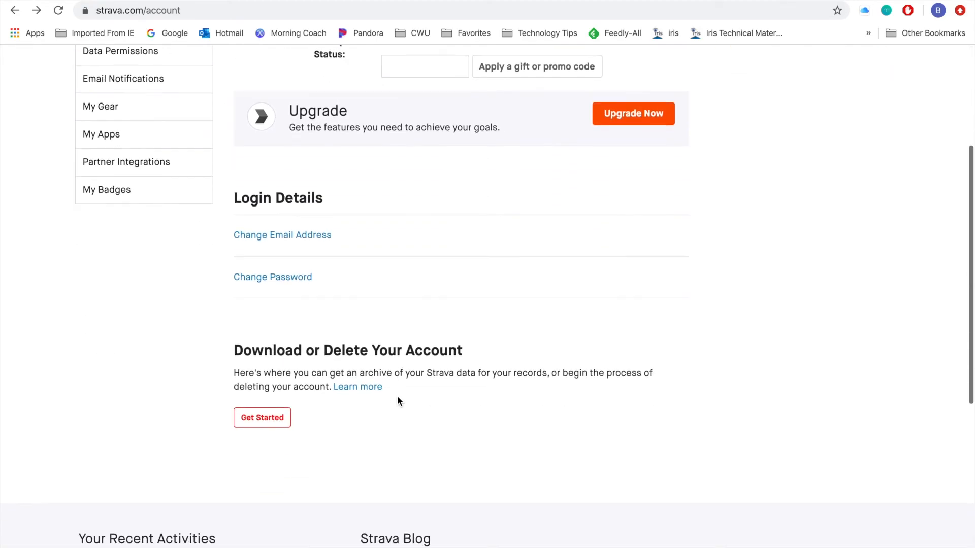
pyautogui.scroll(1, 397, 401)
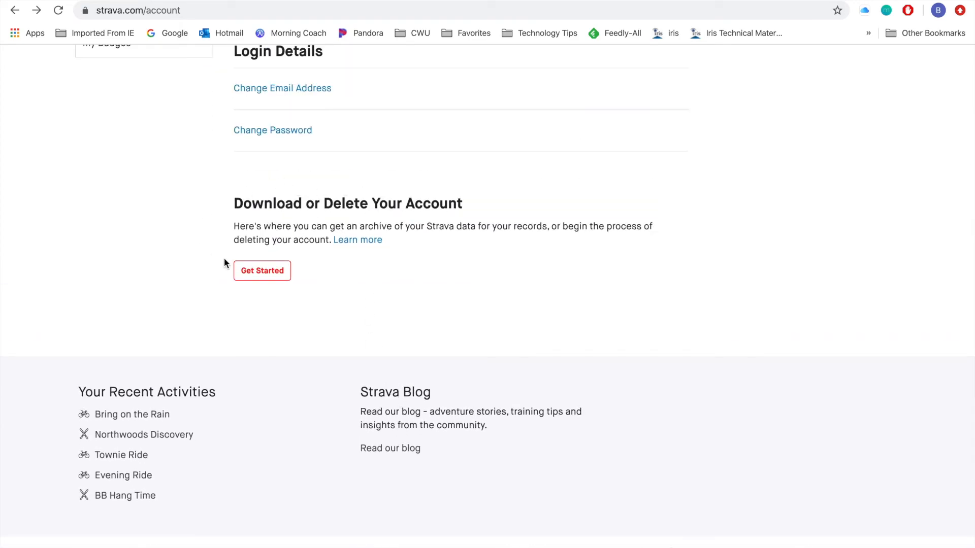
# Open the account download and deletion page and review the archive and deletion request sections
pyautogui.click(261, 274)
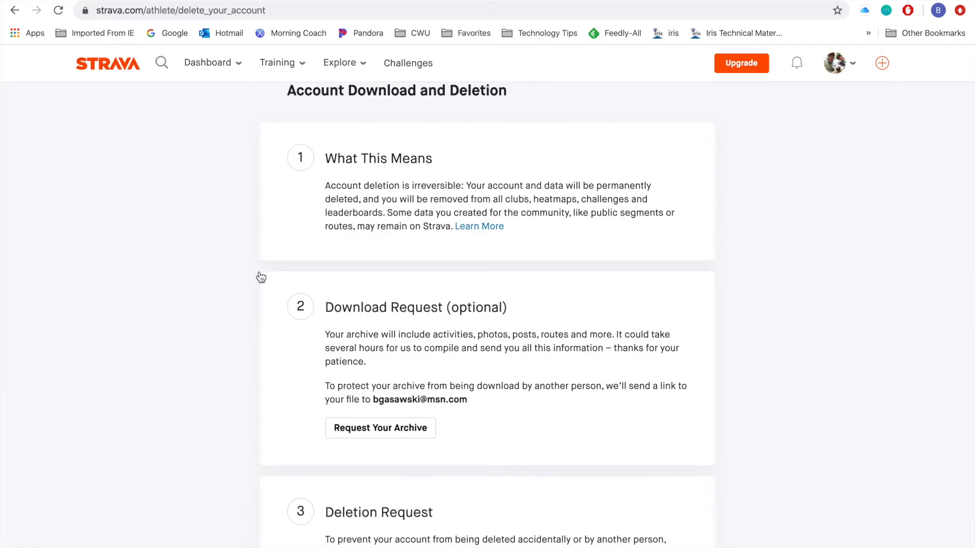
pyautogui.scroll(-3, 260, 276)
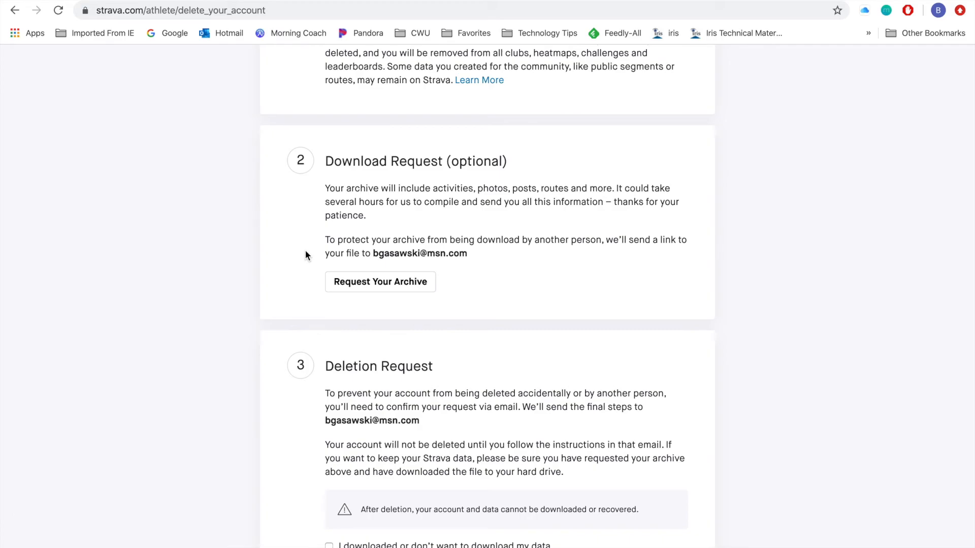
pyautogui.scroll(-3, 212, 396)
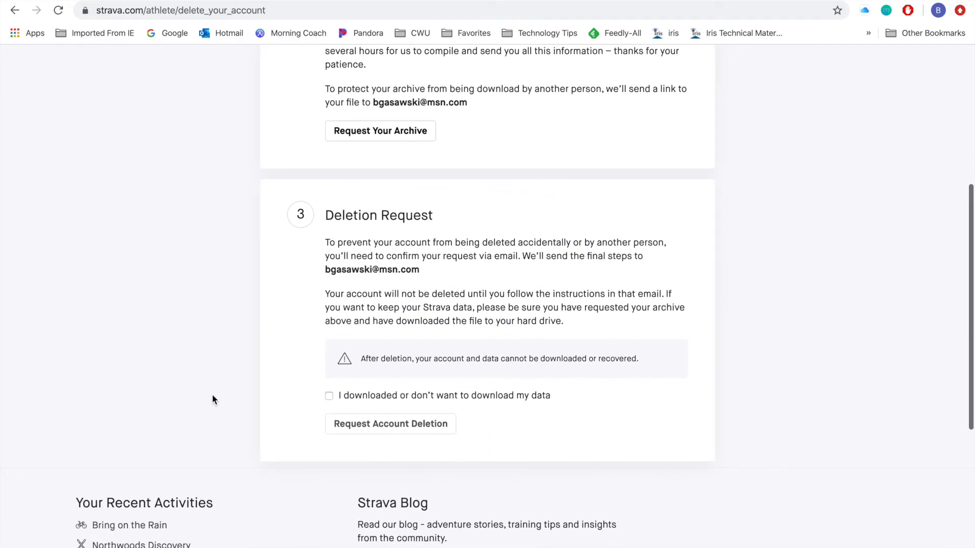
pyautogui.scroll(6, 235, 214)
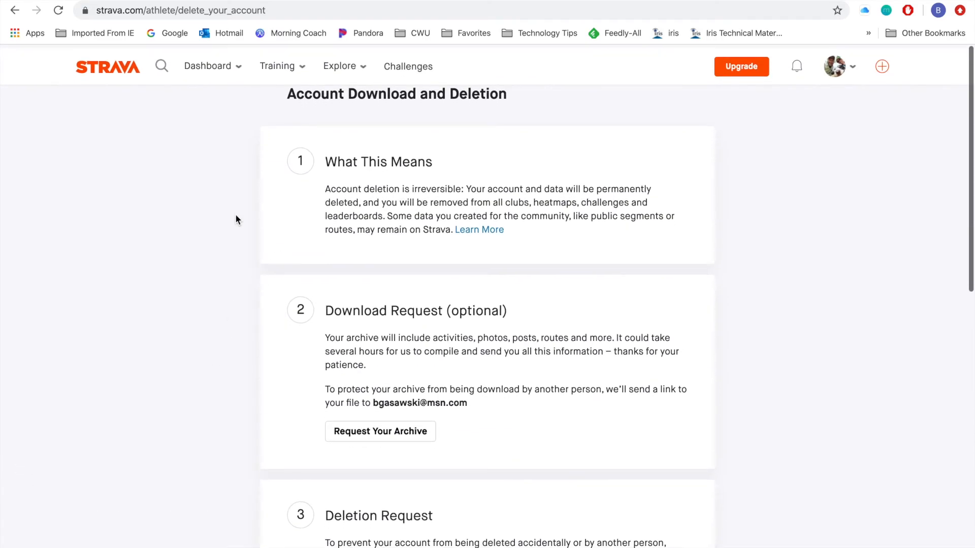
# Return to the B & E Ski activity and export it as a GPX file
pyautogui.click(14, 17)
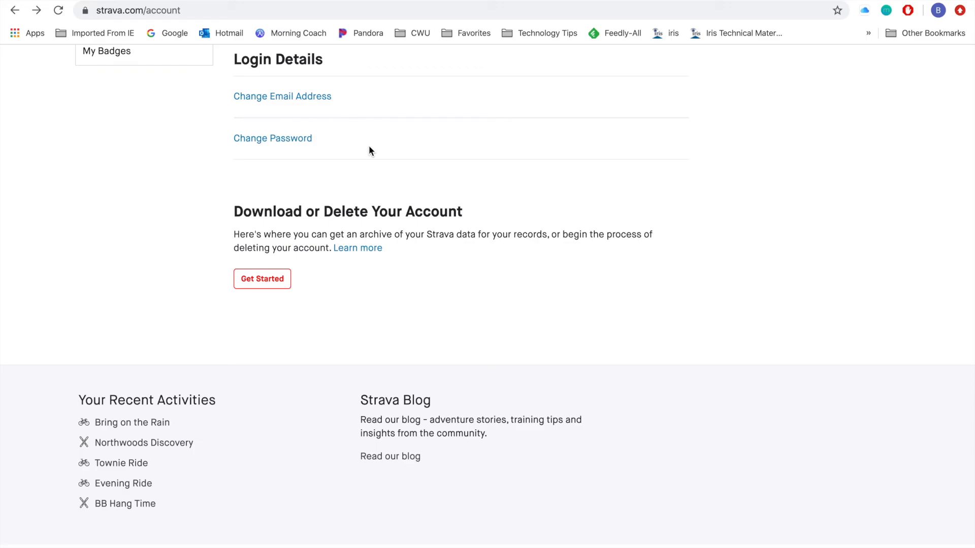
pyautogui.click(256, 0)
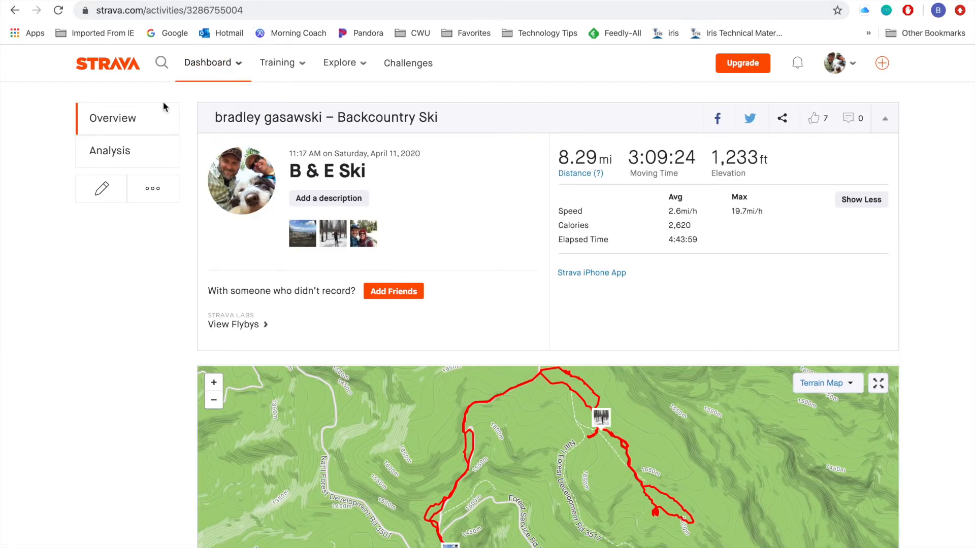
pyautogui.scroll(-2, 99, 232)
pyautogui.scroll(1, 98, 232)
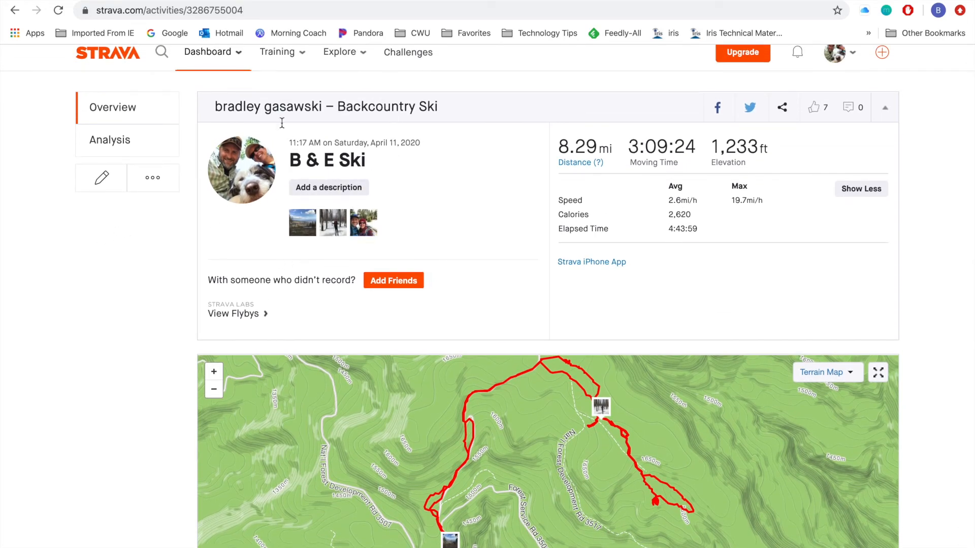
pyautogui.click(156, 184)
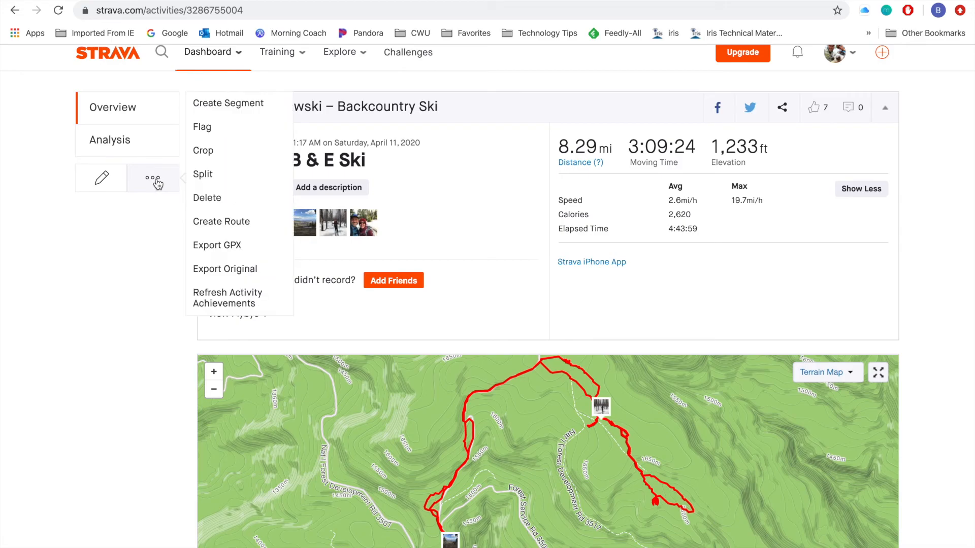
pyautogui.click(228, 249)
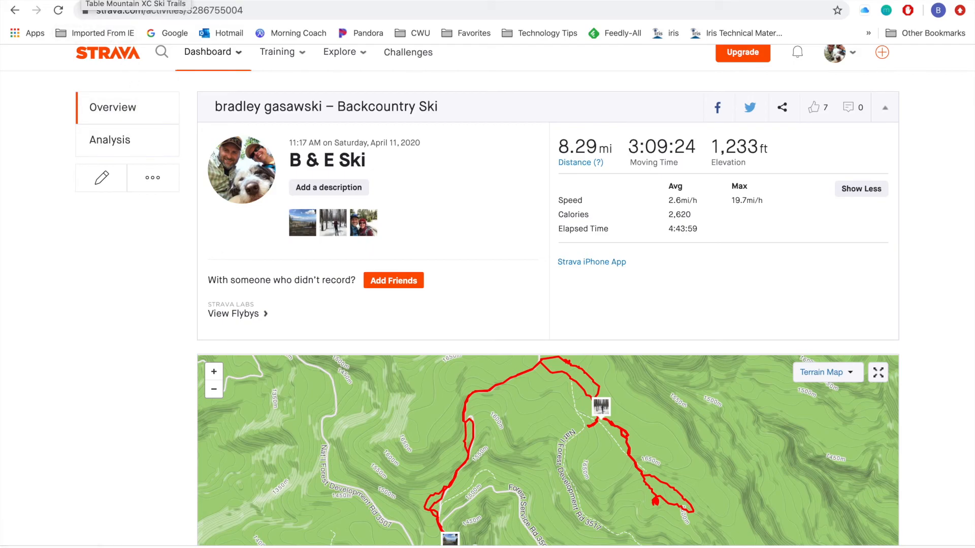
# Switch to the Table Mountain XC Ski Trails map in CalTopo and import the B & E Ski shape from B_E_Ski.gpx
pyautogui.click(84, 1)
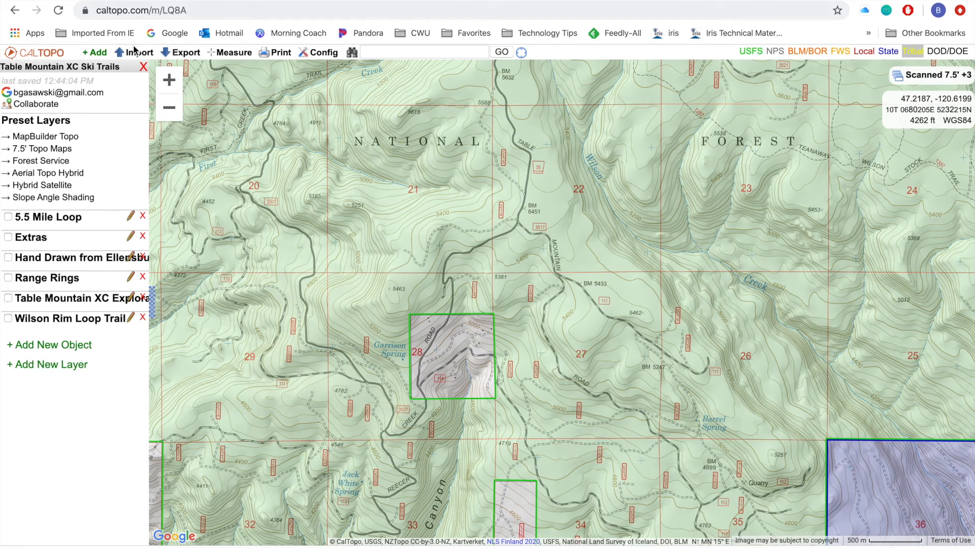
pyautogui.click(138, 53)
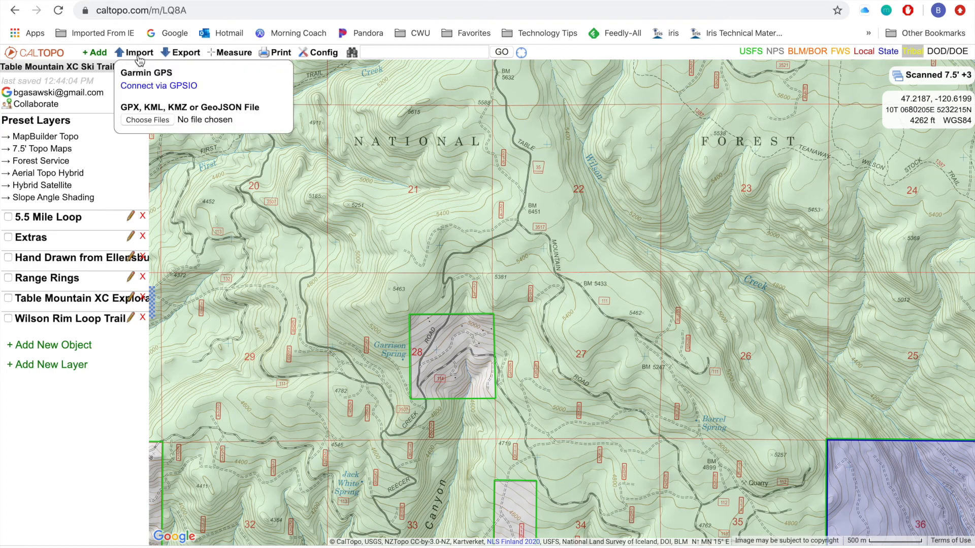
pyautogui.click(151, 119)
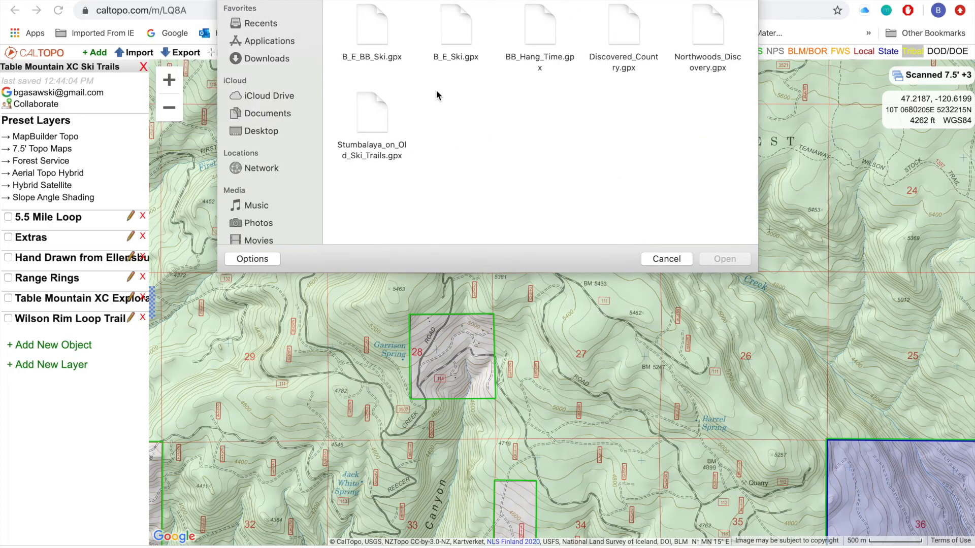
pyautogui.click(460, 48)
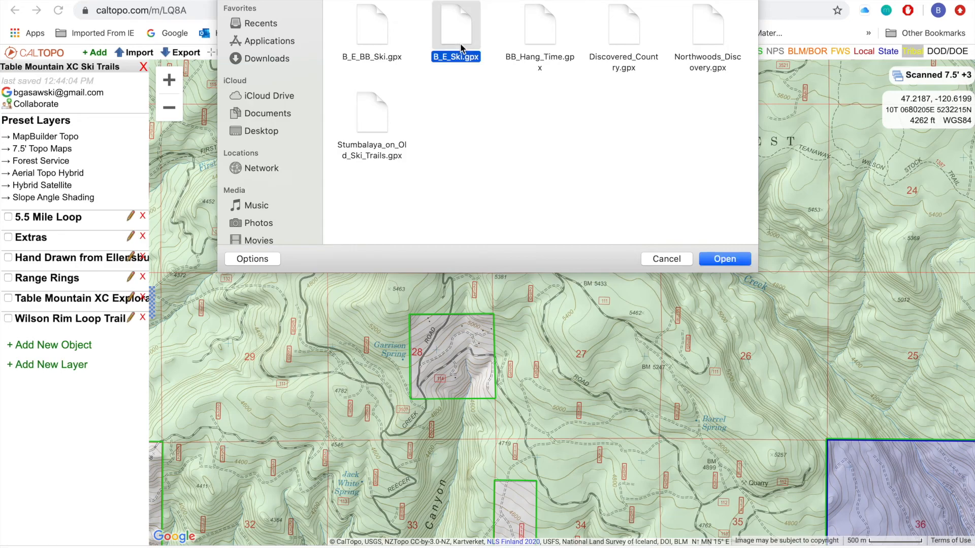
pyautogui.click(724, 259)
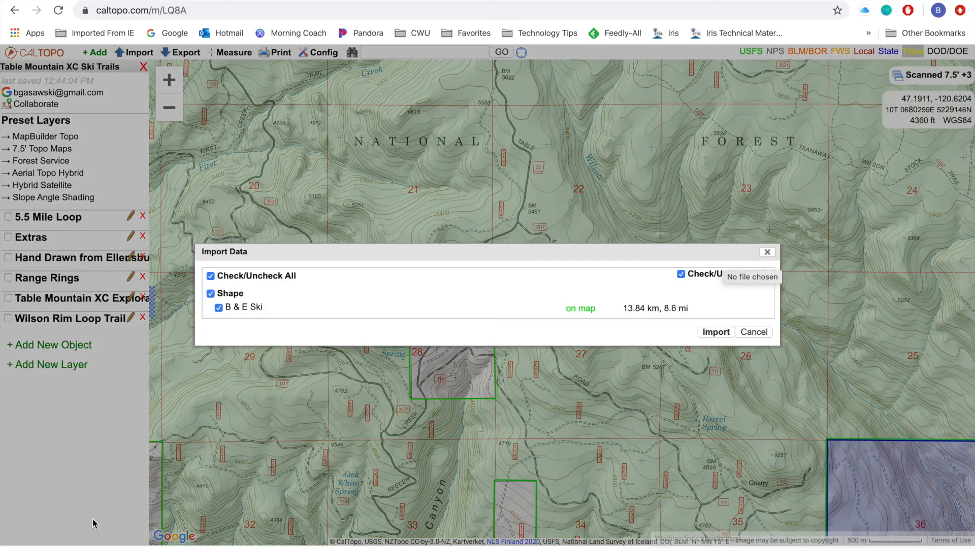
pyautogui.click(712, 333)
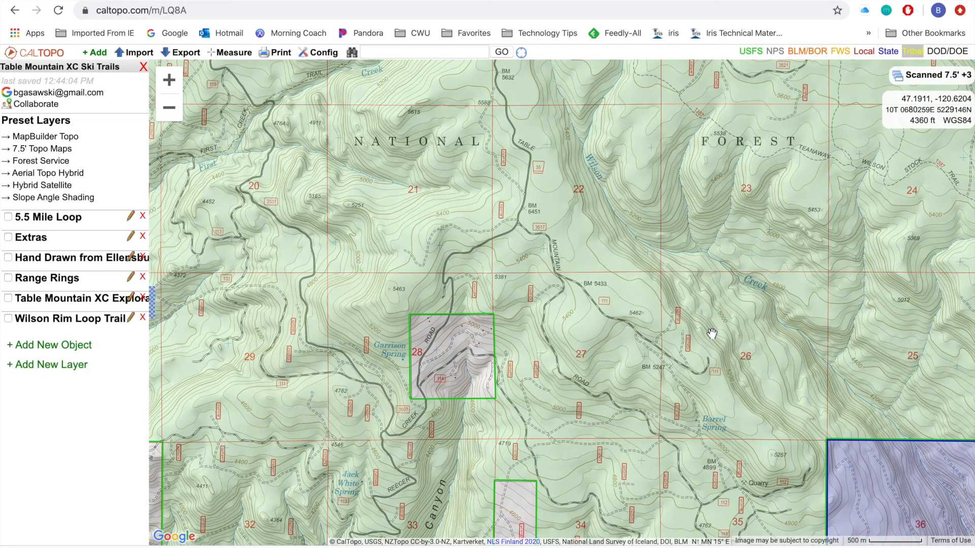
# Open the imported B & E Ski track for editing and set its line color to blue
pyautogui.click(170, 80)
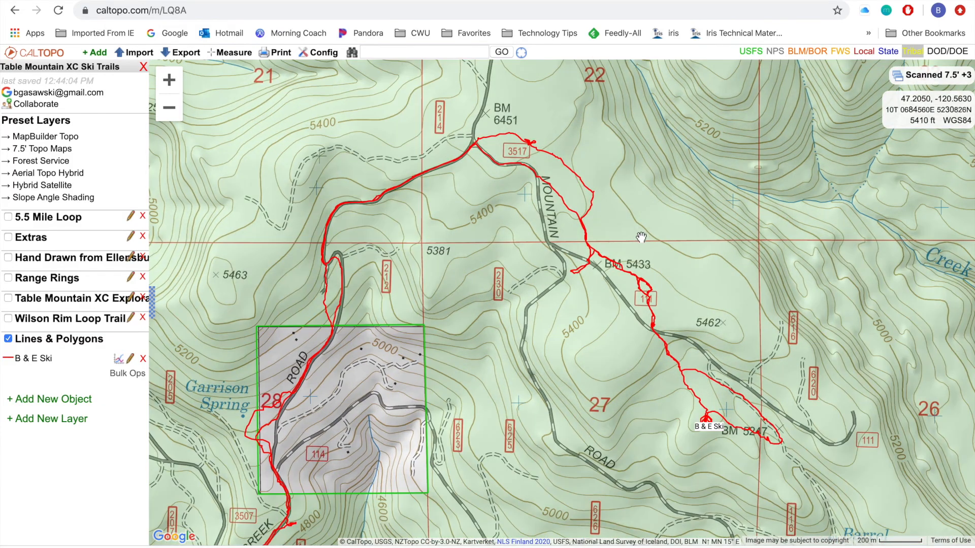
pyautogui.moveTo(641, 236); pyautogui.dragTo(643, 194)
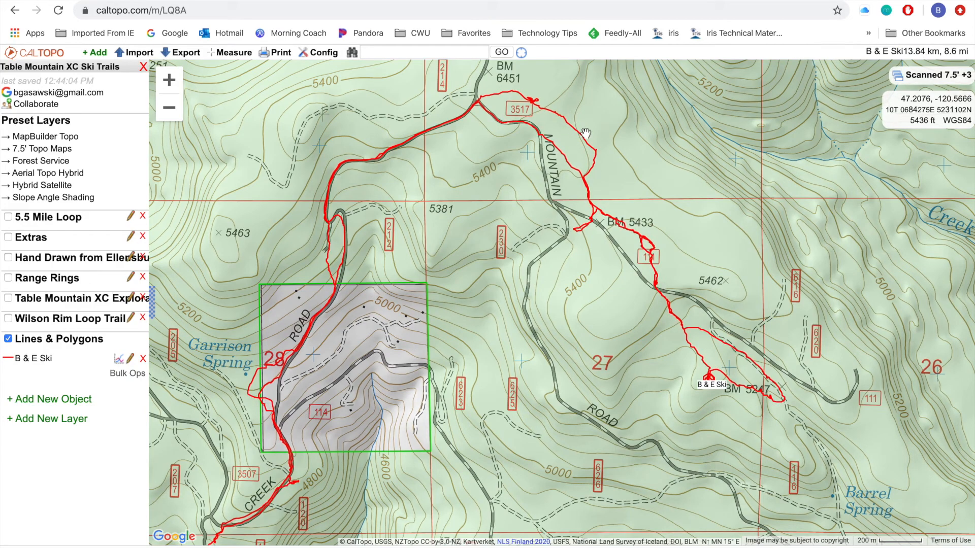
pyautogui.moveTo(579, 137)
pyautogui.click(582, 134)
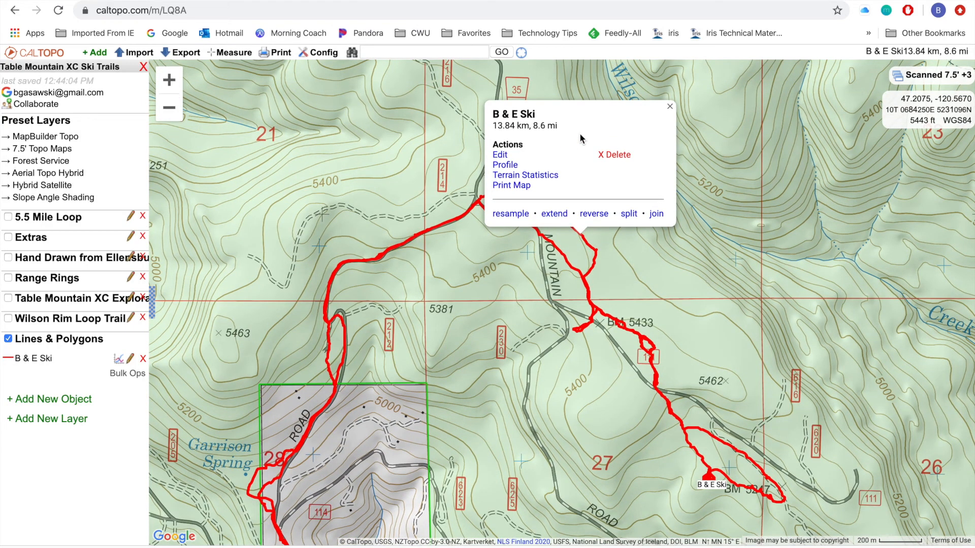
pyautogui.click(502, 155)
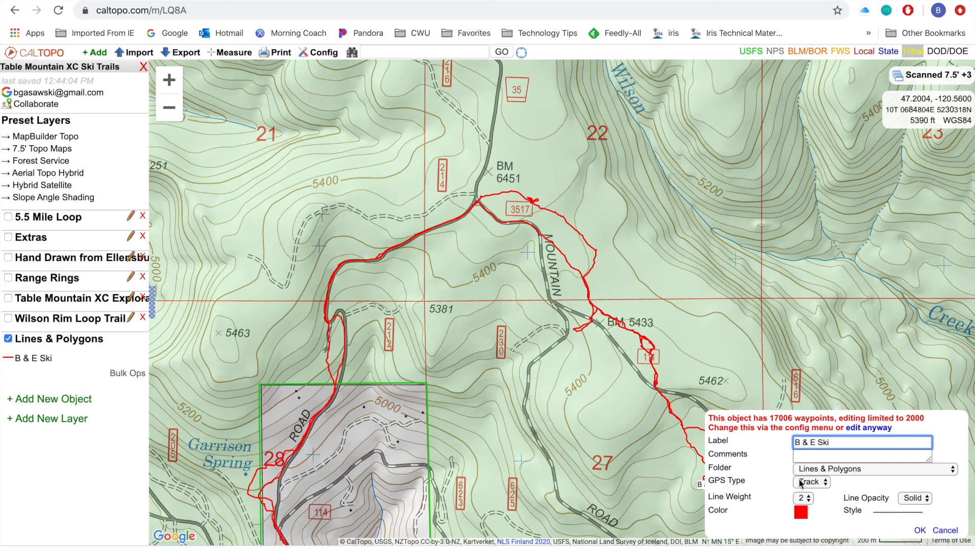
pyautogui.click(800, 513)
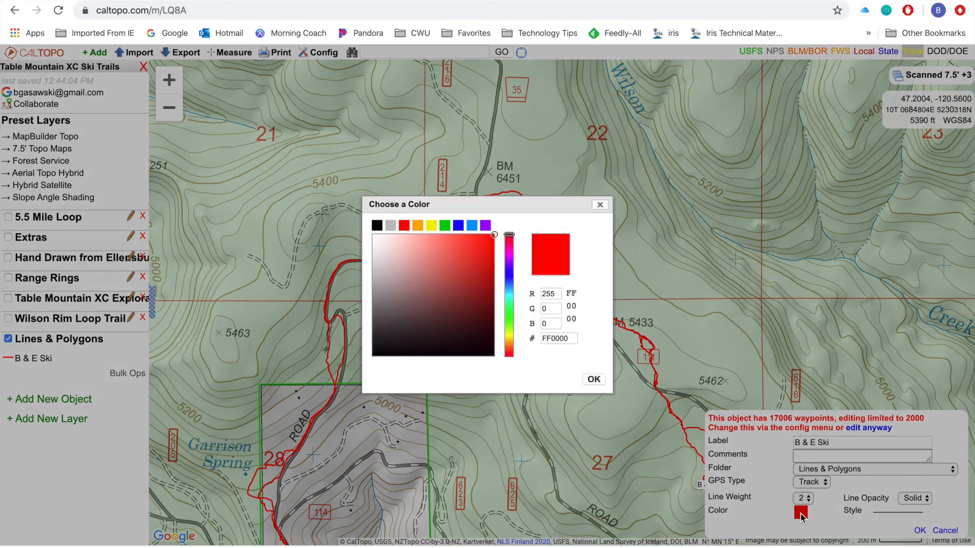
pyautogui.click(463, 228)
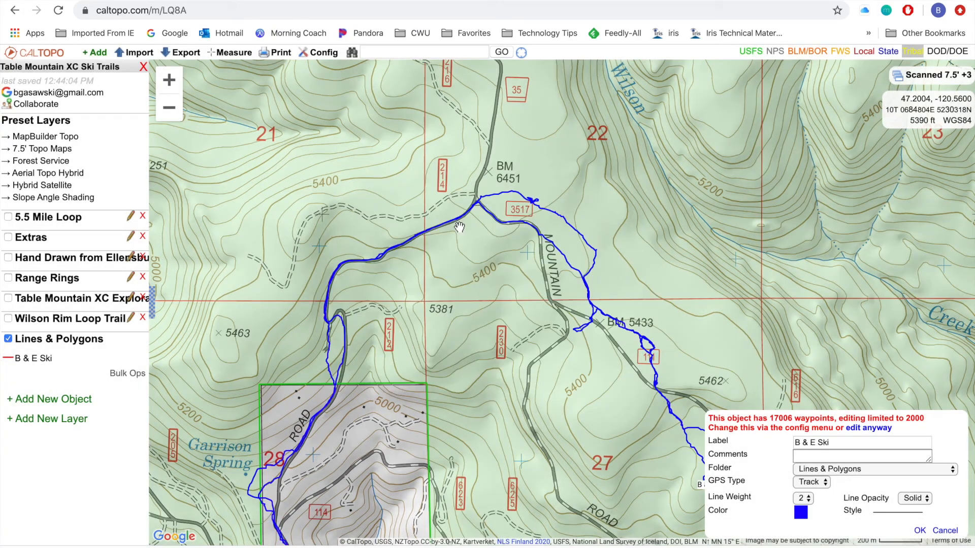
# Try line opacities of 80% and 50% on the B & E Ski track and set it back to Solid
pyautogui.click(914, 499)
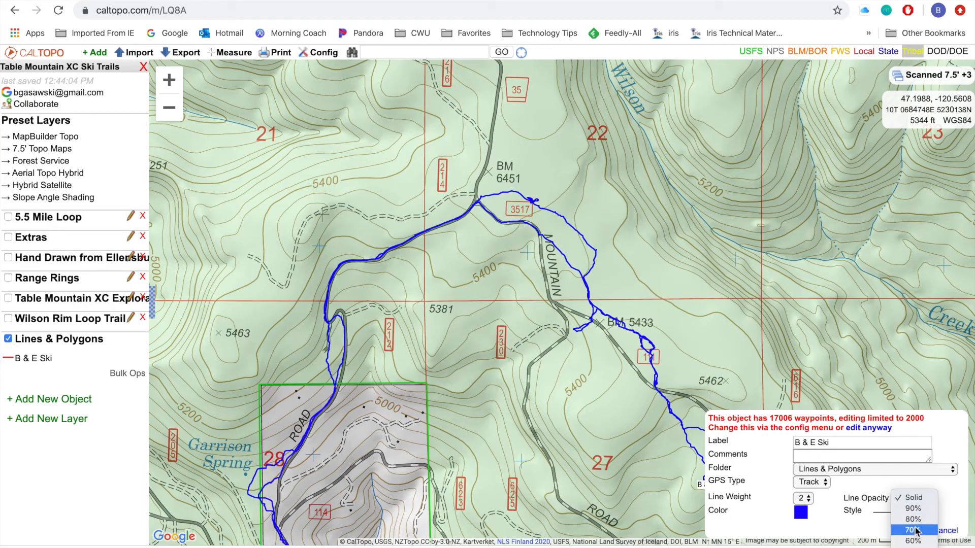
pyautogui.click(914, 520)
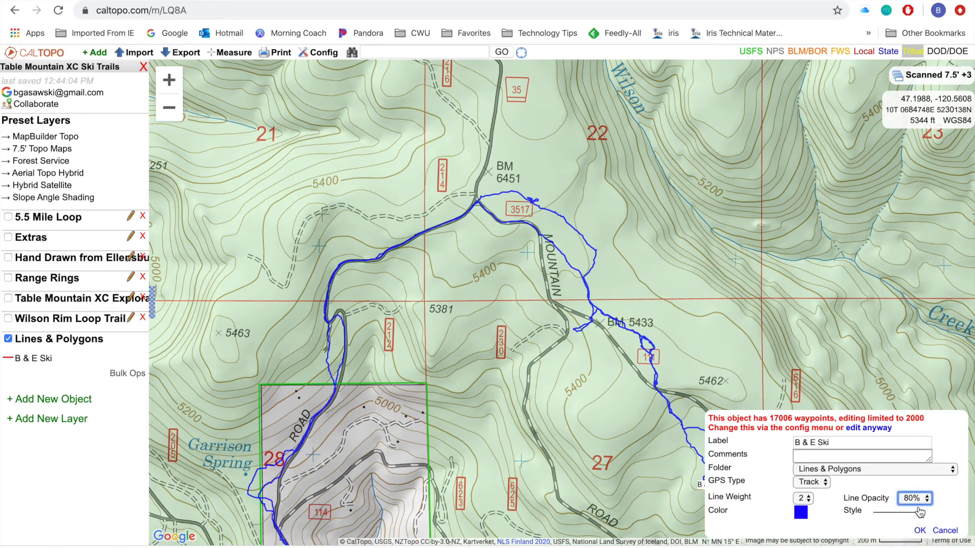
pyautogui.click(920, 500)
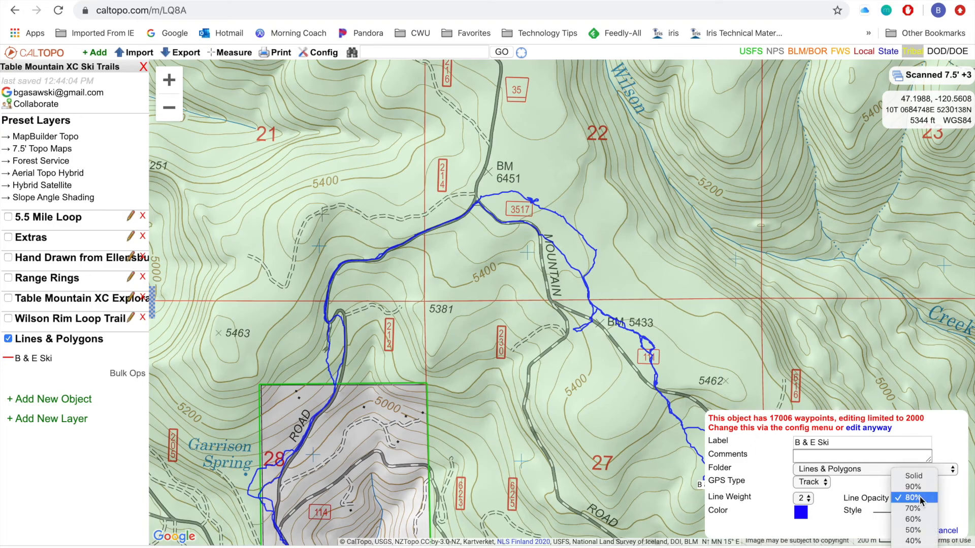
pyautogui.click(915, 531)
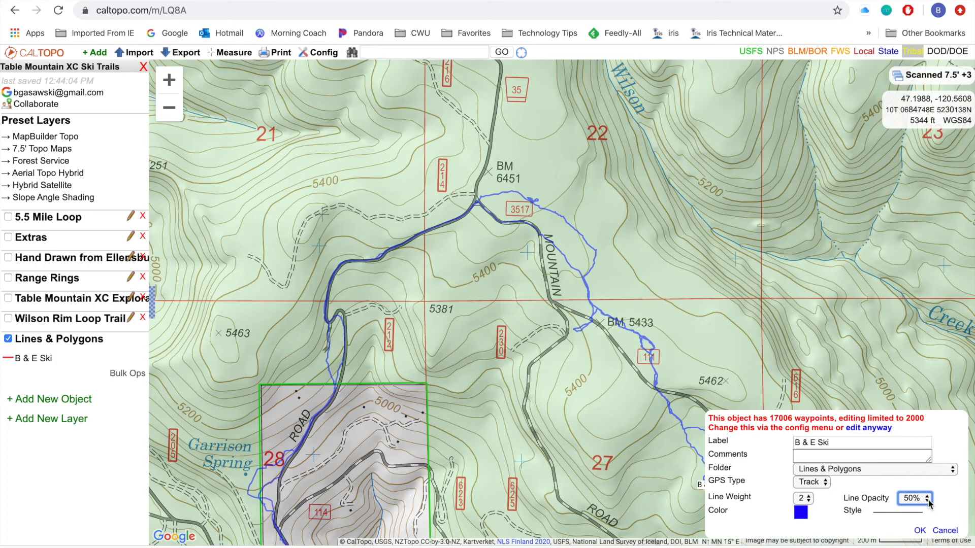
pyautogui.click(925, 497)
pyautogui.click(919, 445)
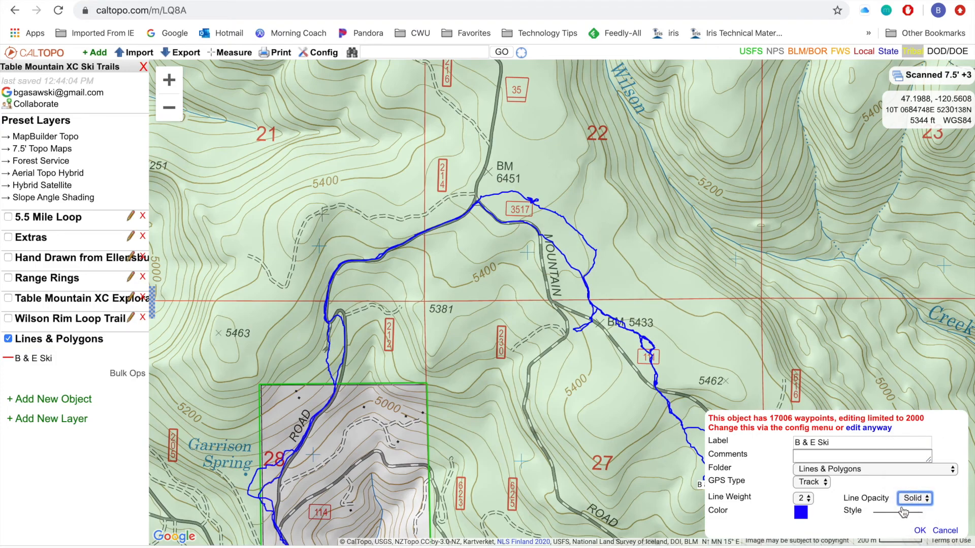
# Give the B & E Ski track the first directional line style with repeated arrowheads, assign it to the Extras folder and save
pyautogui.click(894, 512)
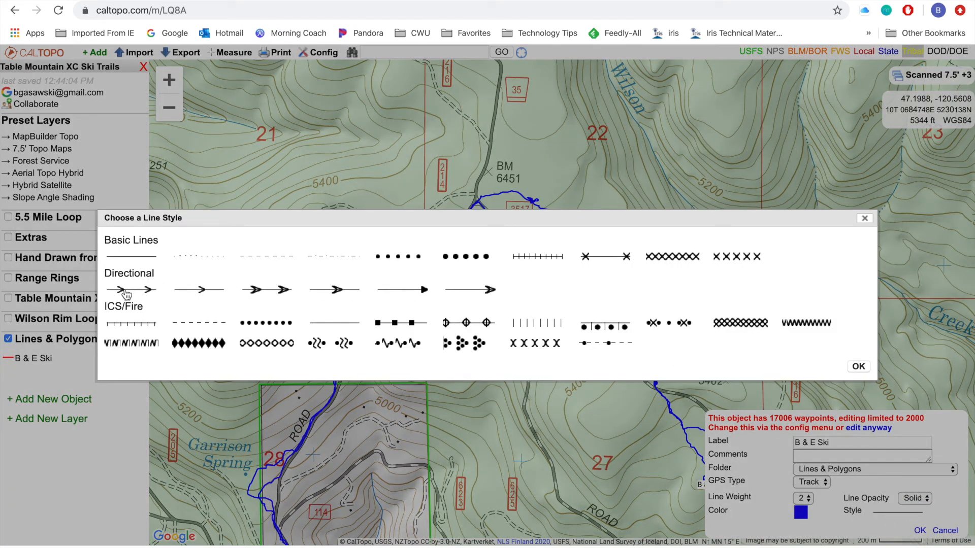
pyautogui.click(126, 293)
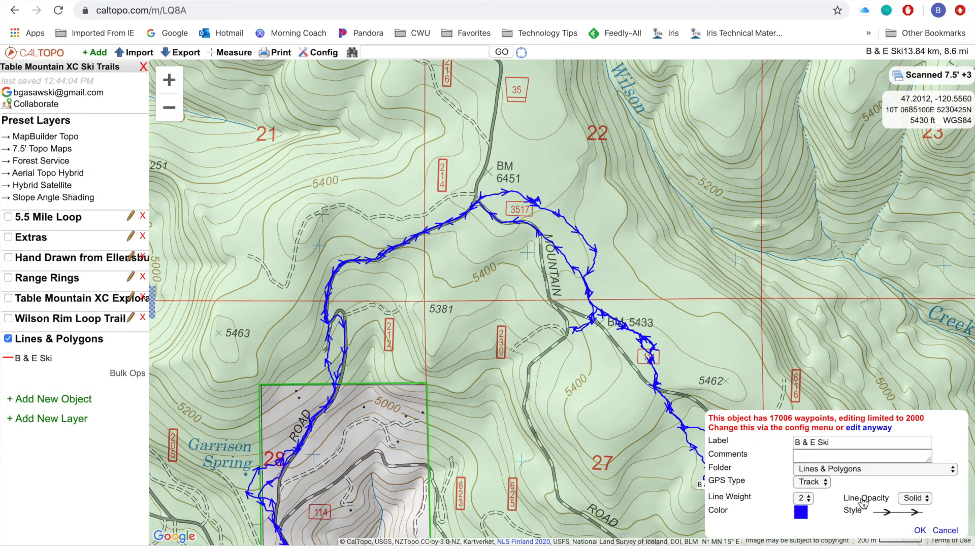
pyautogui.click(820, 476)
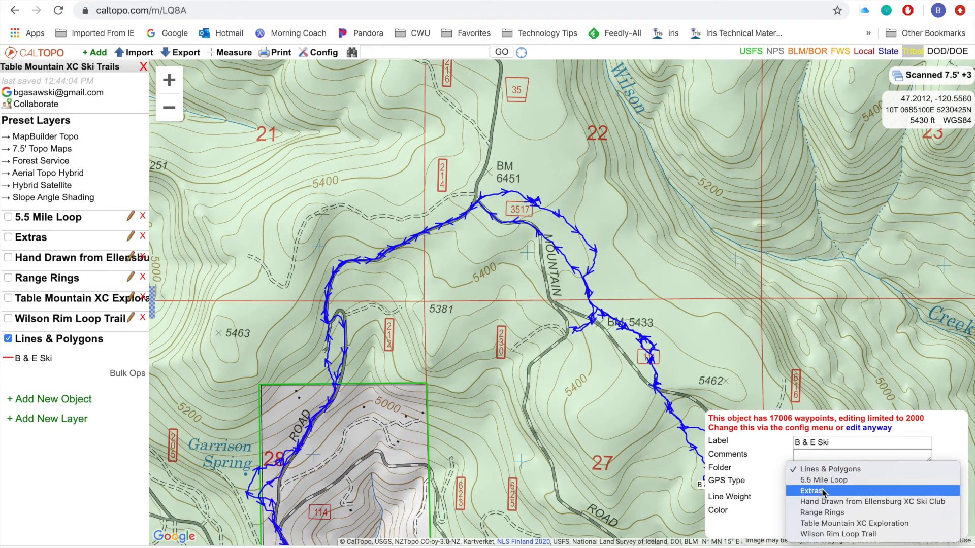
pyautogui.click(822, 492)
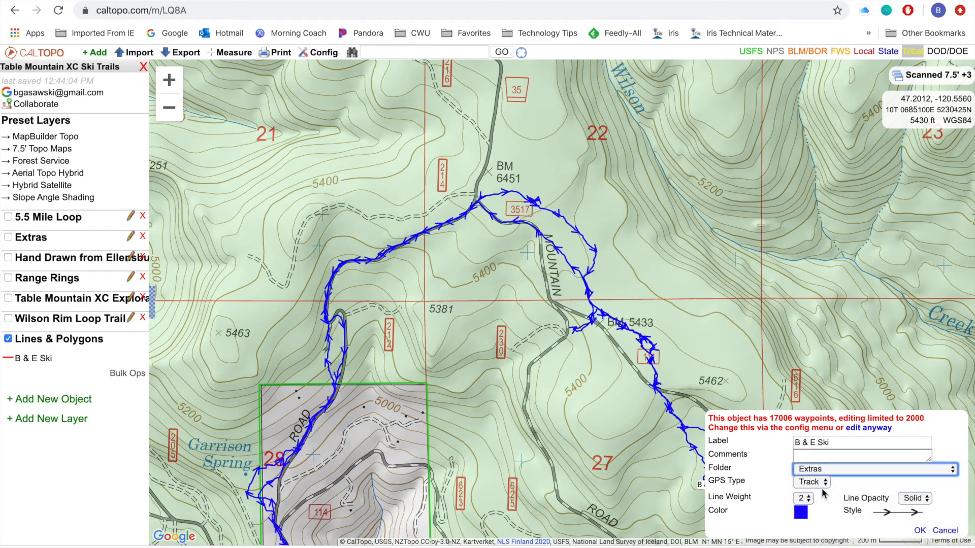
pyautogui.click(923, 535)
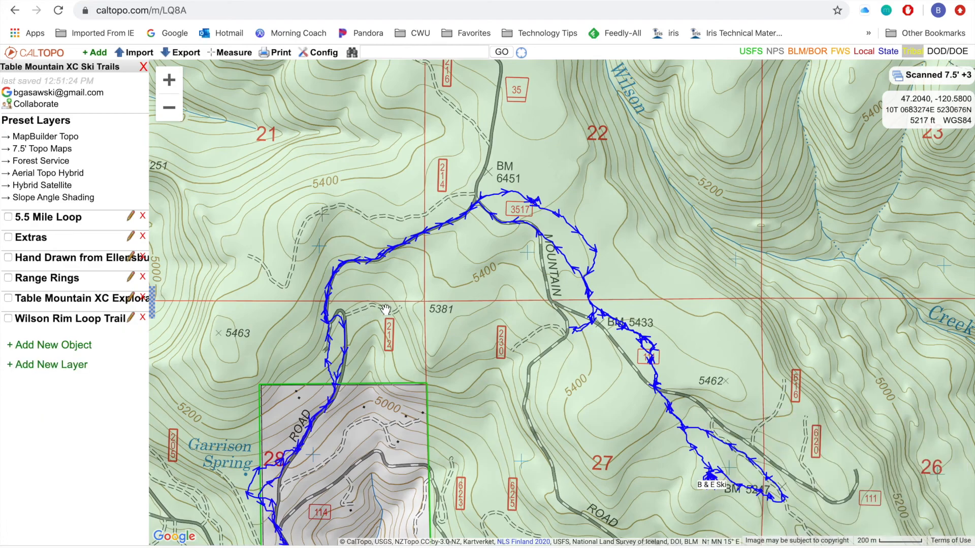
# Examine the direction arrows on the B & E Ski track up close, around the tight loops by its label
pyautogui.moveTo(558, 430); pyautogui.dragTo(545, 314)
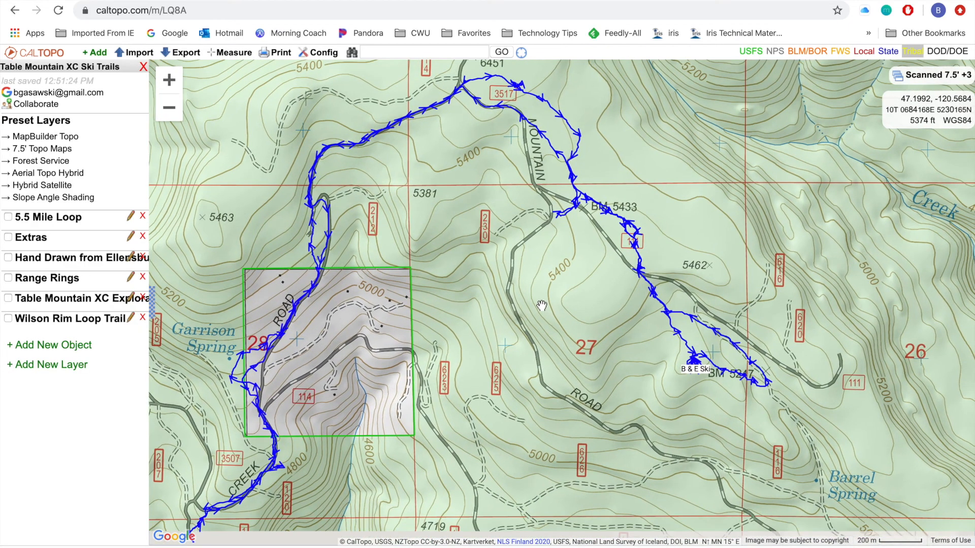
pyautogui.click(169, 80)
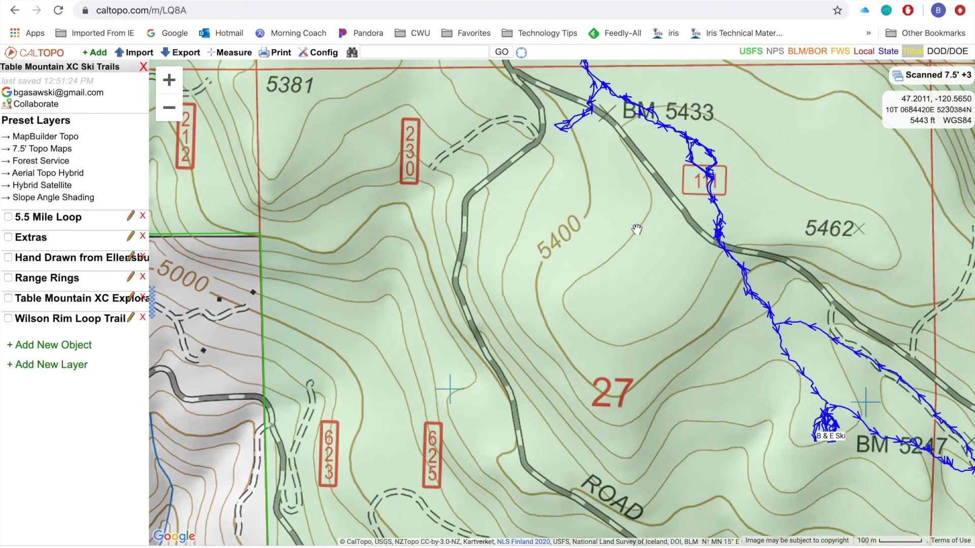
pyautogui.moveTo(636, 229); pyautogui.dragTo(495, 112)
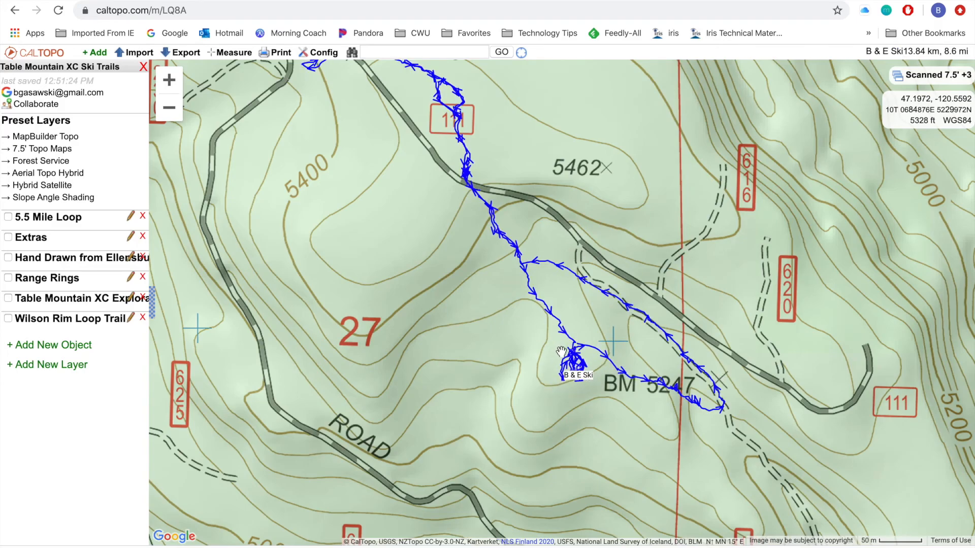
pyautogui.scroll(1, 556, 346)
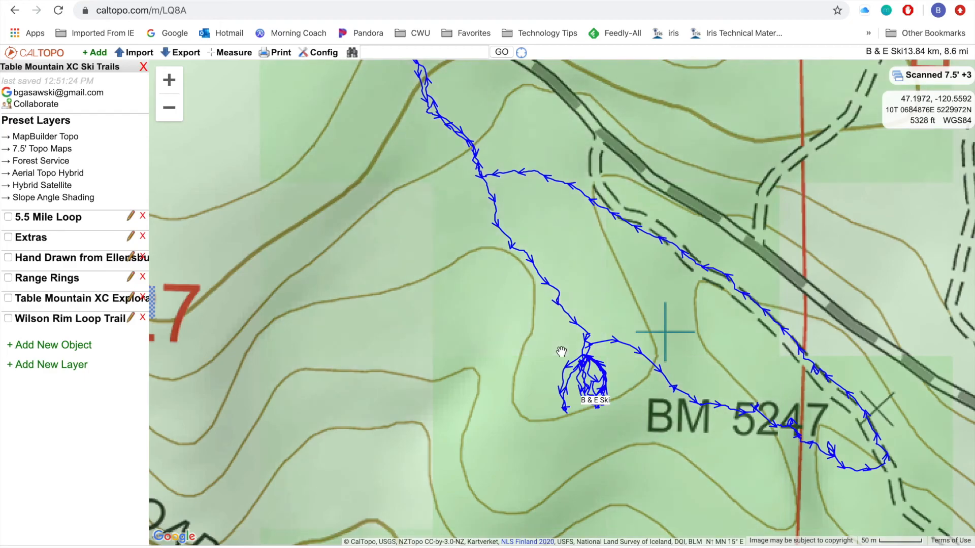
pyautogui.scroll(1, 561, 351)
pyautogui.moveTo(546, 374); pyautogui.dragTo(529, 306)
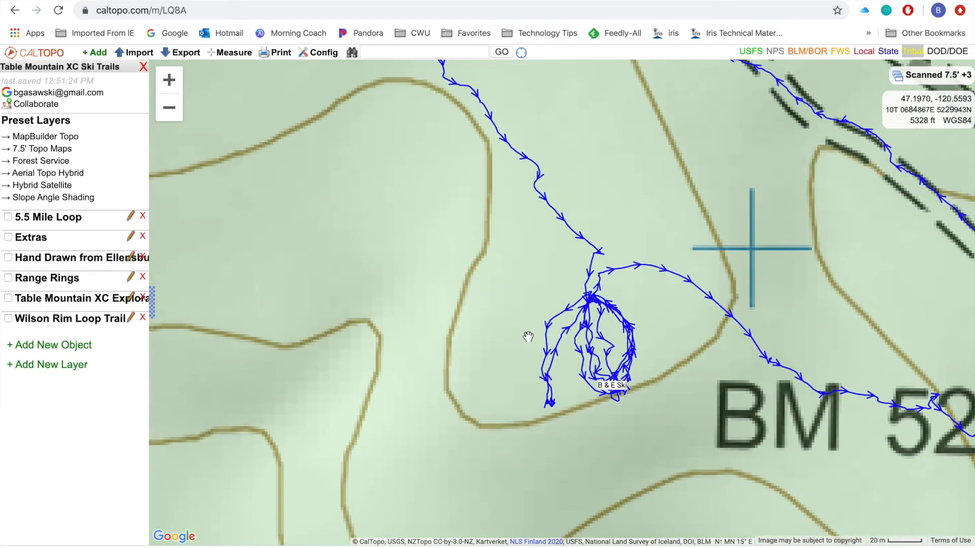
pyautogui.scroll(1, 531, 342)
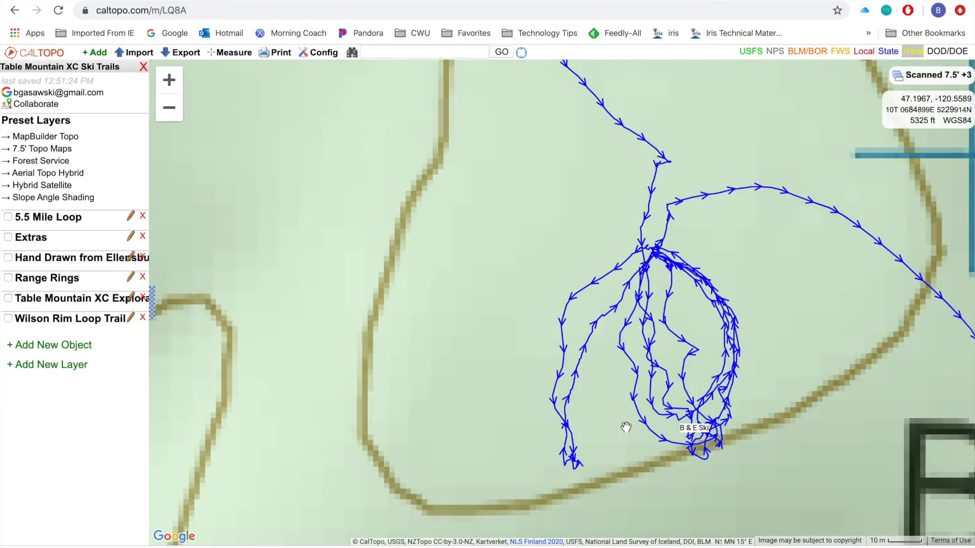
pyautogui.moveTo(624, 427); pyautogui.dragTo(553, 386)
pyautogui.scroll(1, 703, 304)
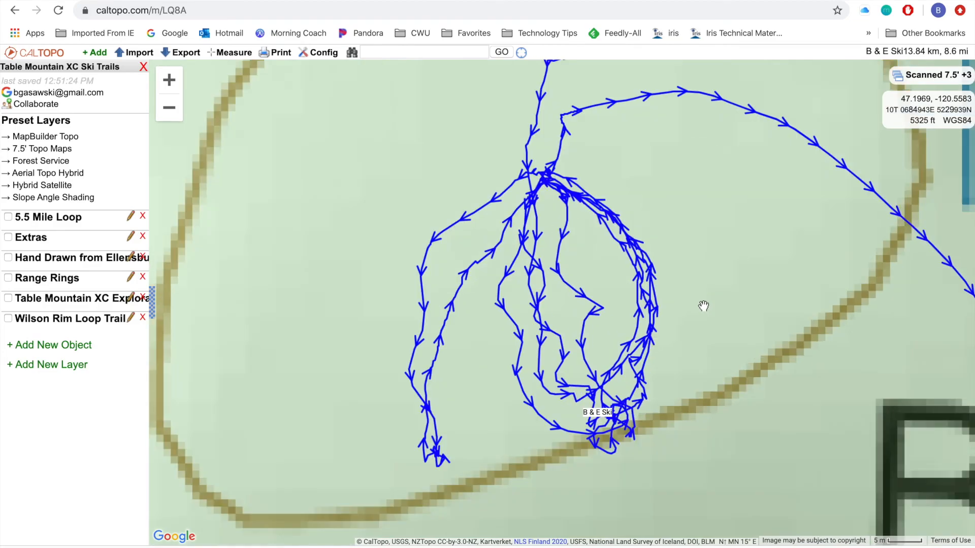
pyautogui.moveTo(516, 226); pyautogui.dragTo(603, 233)
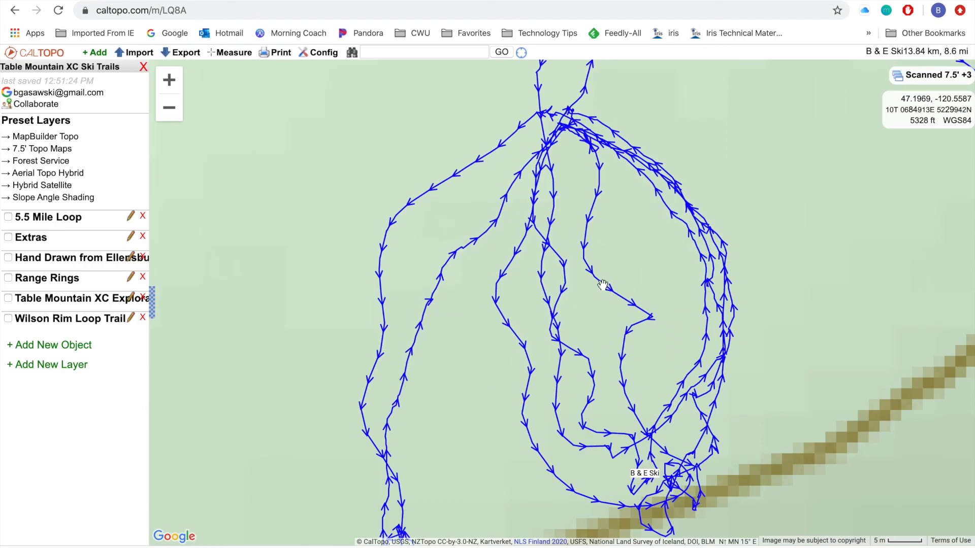
# Examine the full extent of the B & E Ski track from the road to the dome loop
pyautogui.click(170, 108)
pyautogui.click(170, 108)
pyautogui.click(170, 108)
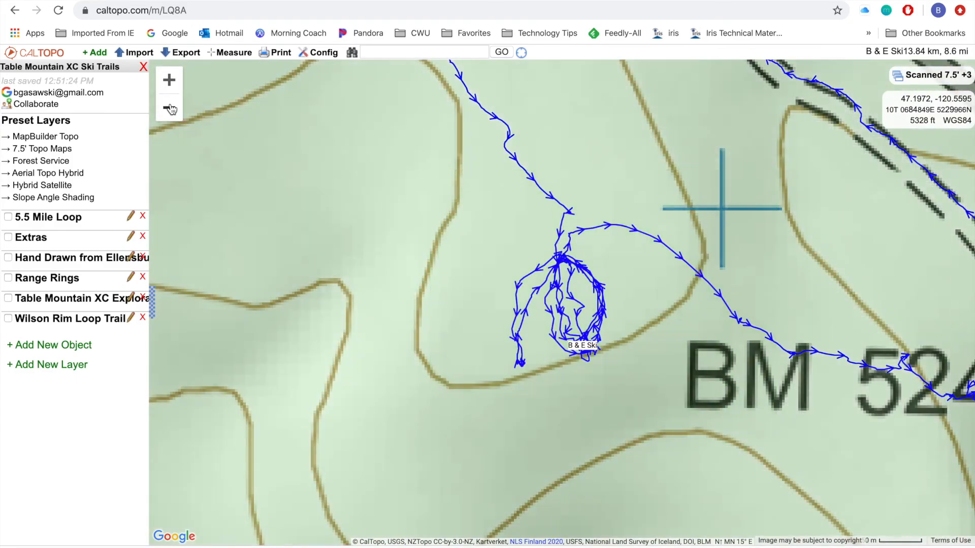
pyautogui.click(170, 108)
pyautogui.click(170, 108)
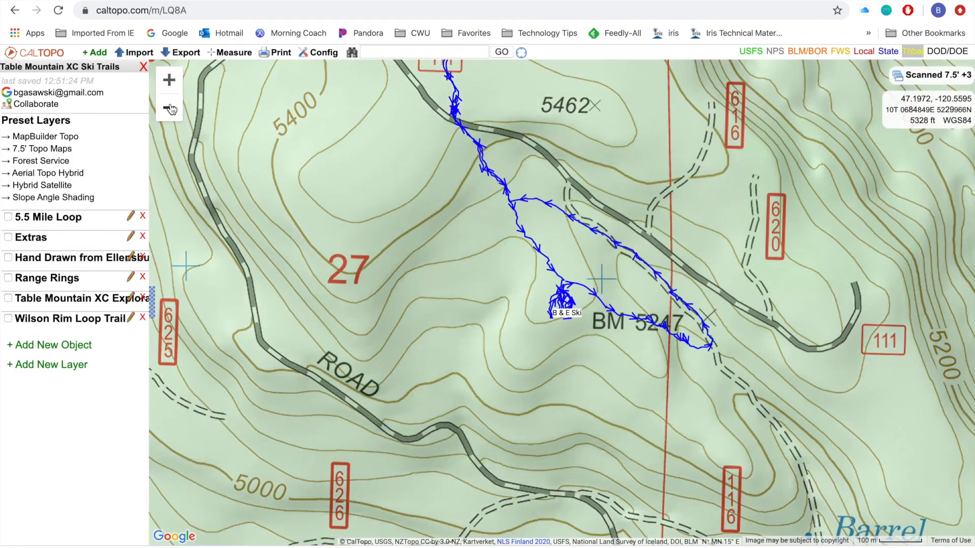
pyautogui.click(171, 108)
pyautogui.moveTo(274, 71); pyautogui.dragTo(407, 214)
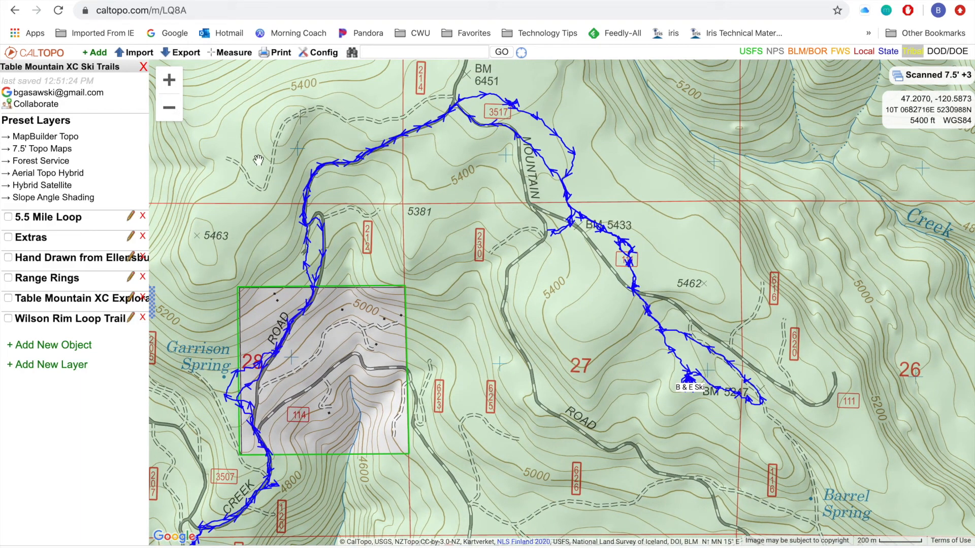
pyautogui.moveTo(357, 267); pyautogui.dragTo(408, 254)
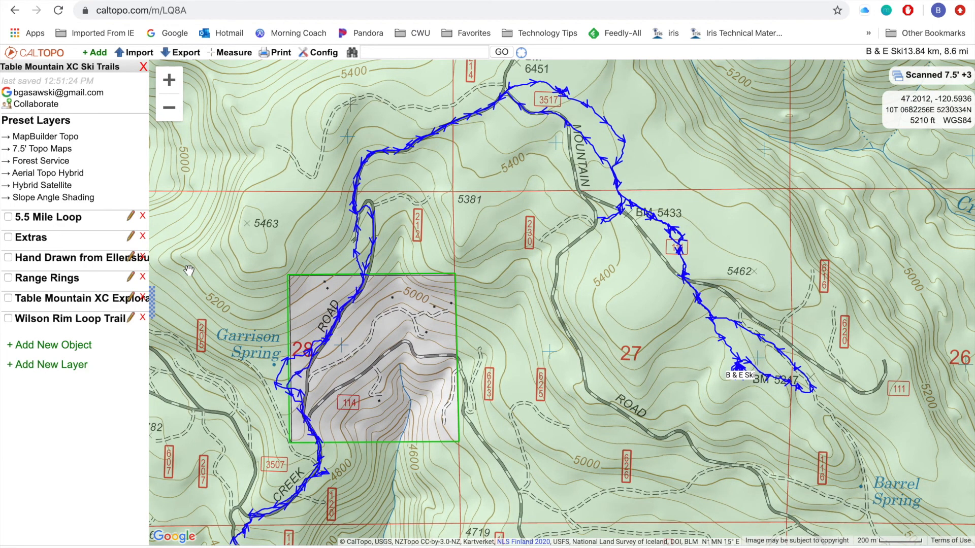
# View the elevation profile of the B & E Ski track, then close it
pyautogui.click(596, 114)
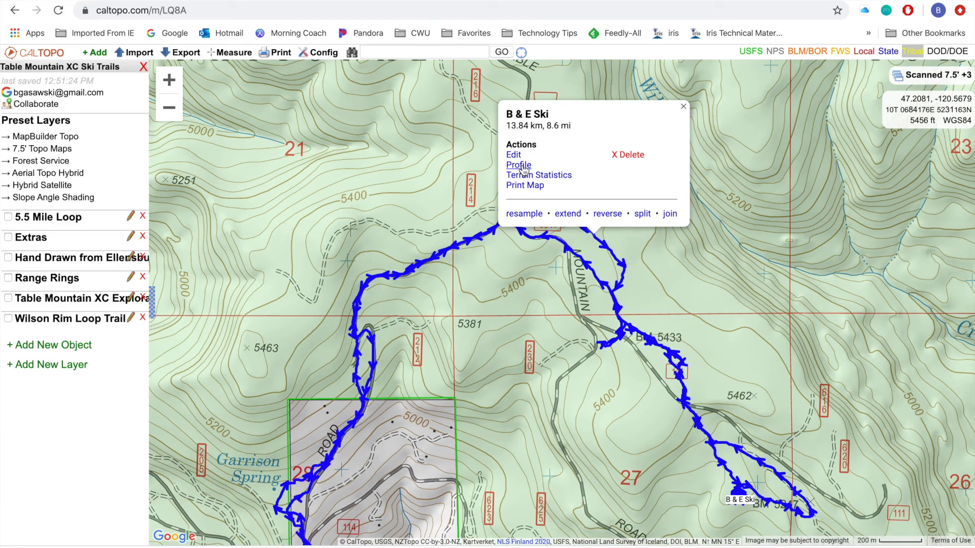
pyautogui.click(520, 166)
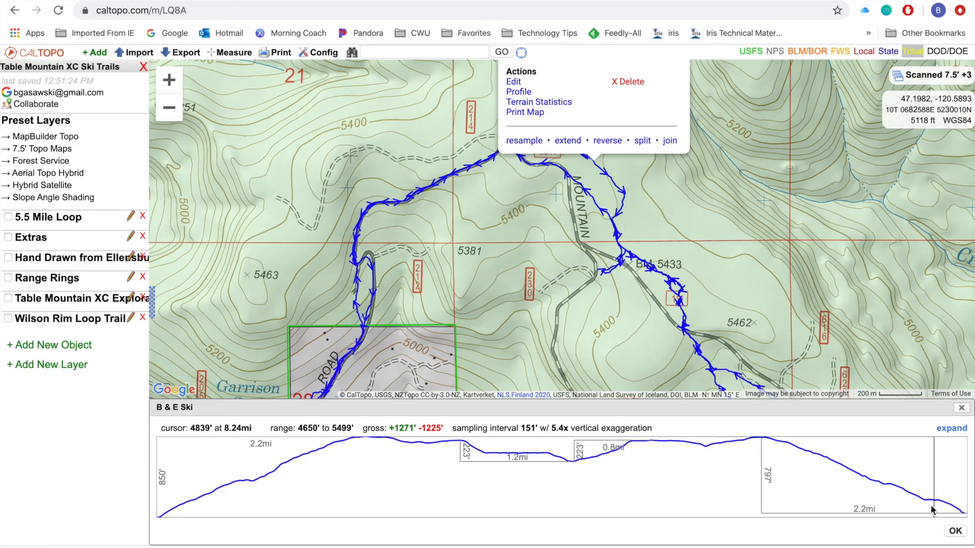
pyautogui.click(956, 531)
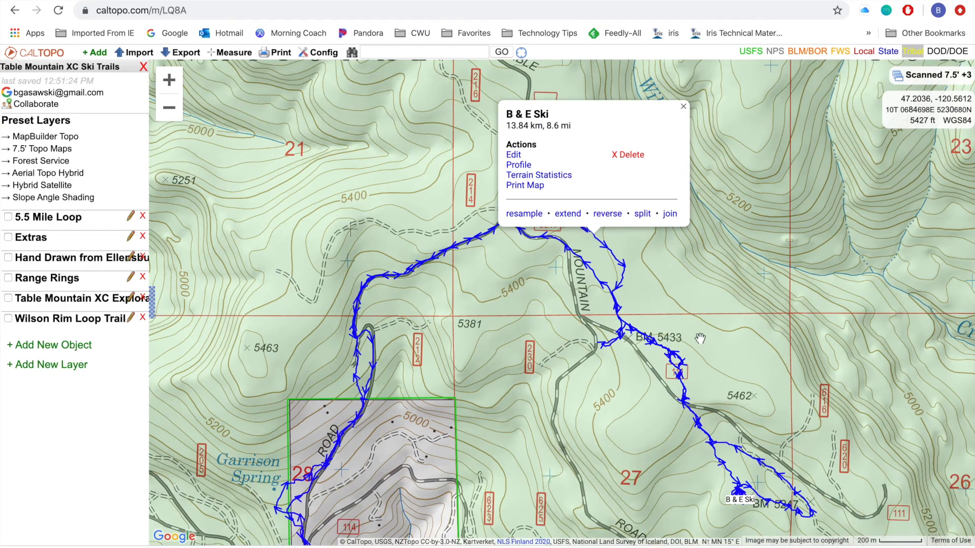
# Review the terrain statistics of the B & E Ski track and close the report and the track's details
pyautogui.click(551, 176)
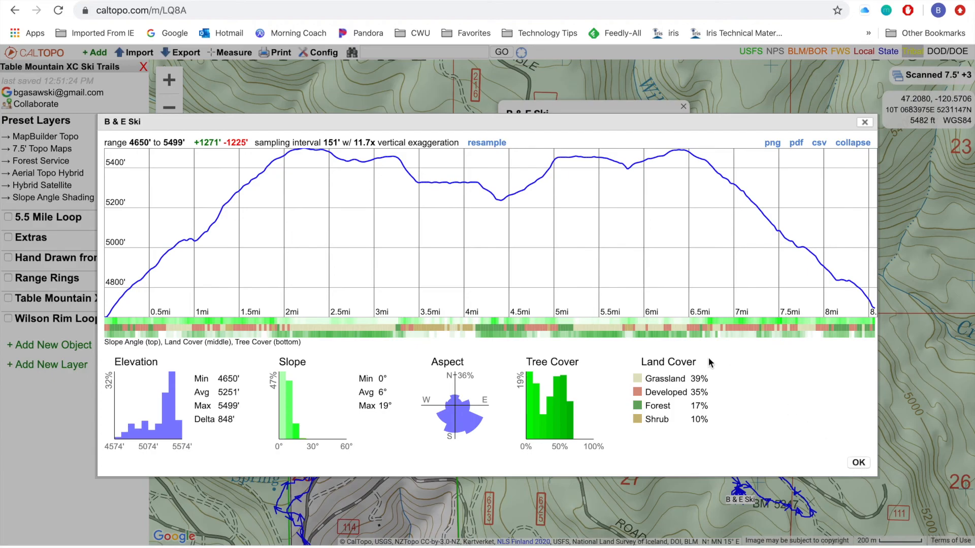
pyautogui.click(858, 463)
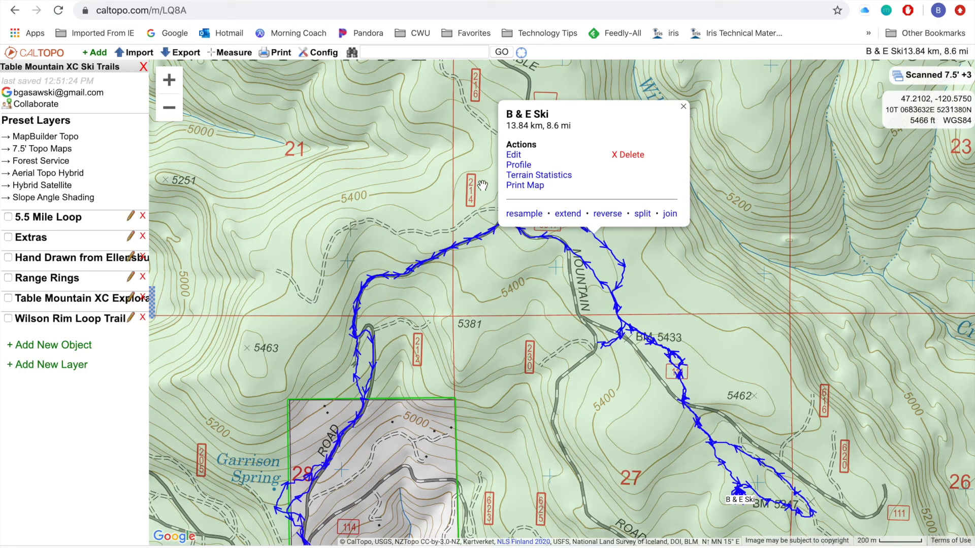
pyautogui.click(683, 108)
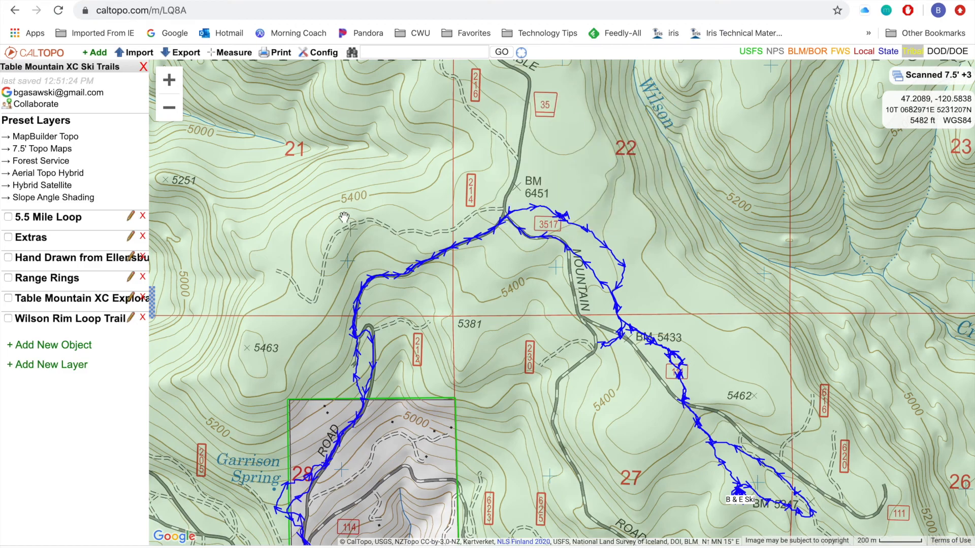
pyautogui.rightClick(262, 255)
pyautogui.moveTo(280, 259)
pyautogui.click(69, 346)
# Show the Extras folder on the map to see B & E Ski together with its other tracks
pyautogui.moveTo(442, 389); pyautogui.dragTo(439, 301)
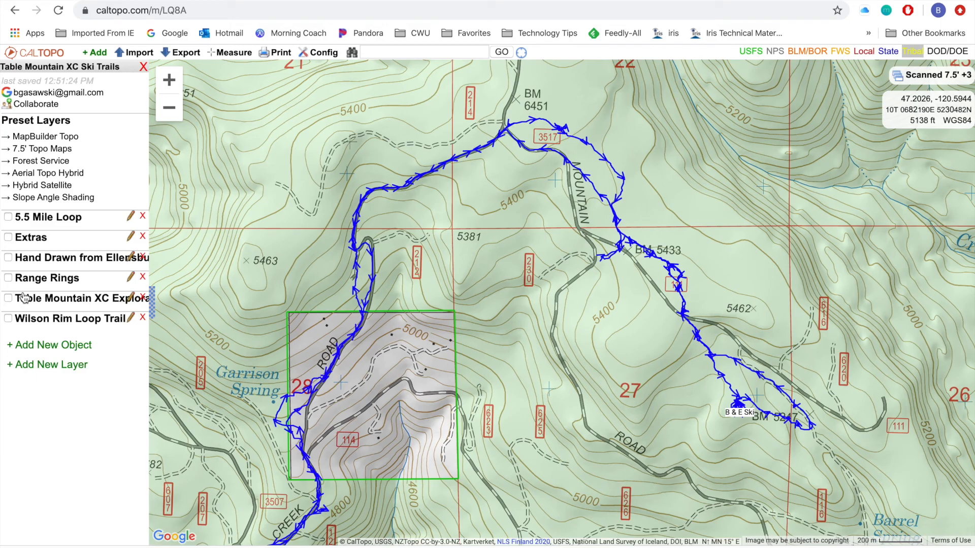
pyautogui.click(169, 108)
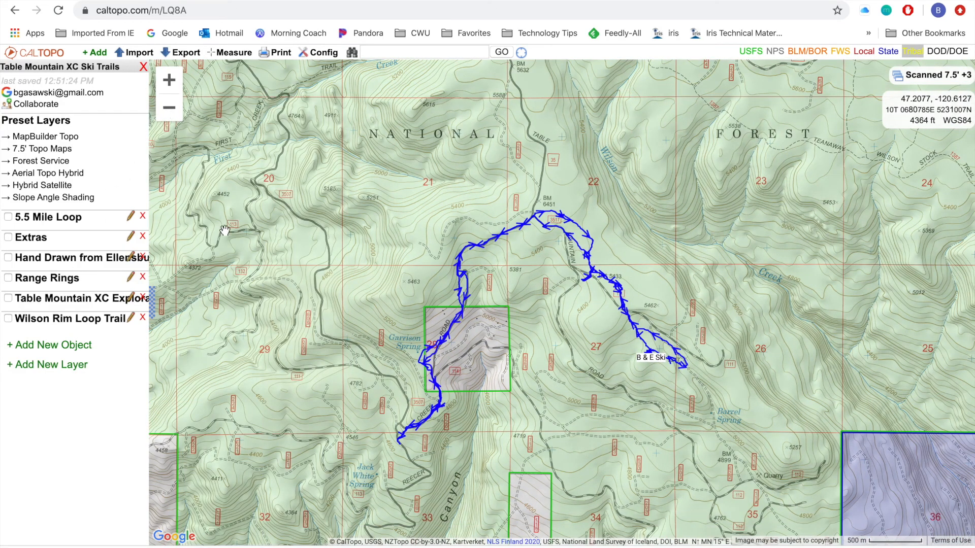
pyautogui.moveTo(284, 315); pyautogui.dragTo(289, 302)
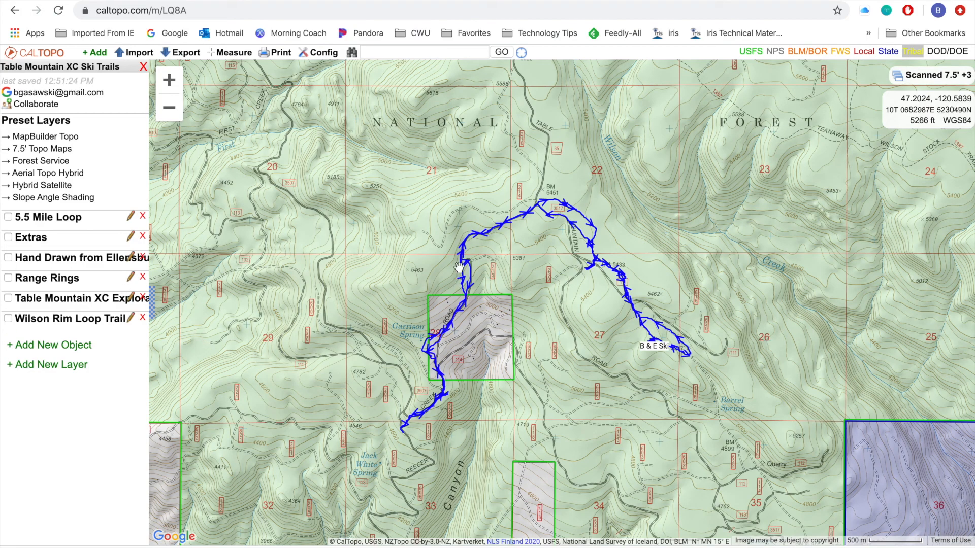
pyautogui.moveTo(498, 229)
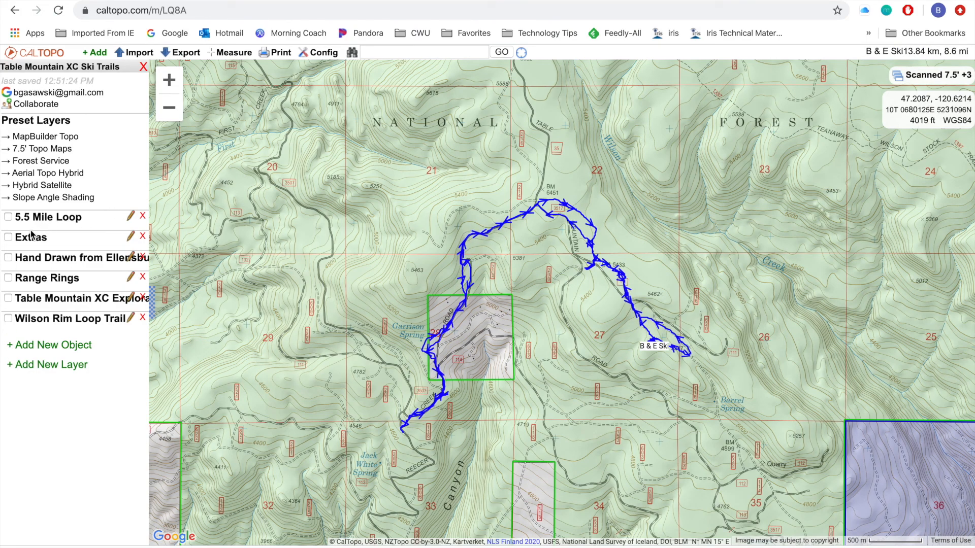
pyautogui.click(9, 238)
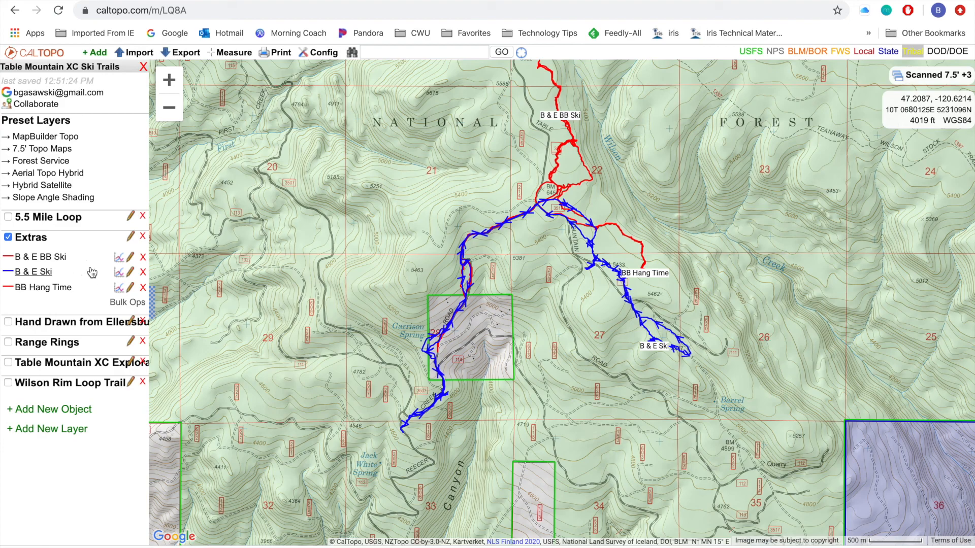
pyautogui.moveTo(441, 220); pyautogui.dragTo(468, 220)
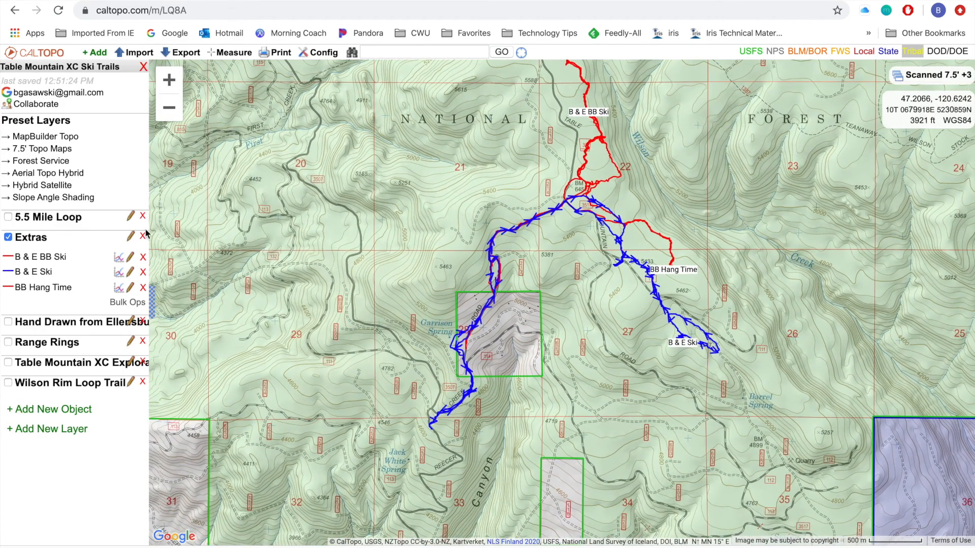
# Hide the Extras folder and show the Table Mountain XC Exploration folder to examine its tracks across the map
pyautogui.click(8, 238)
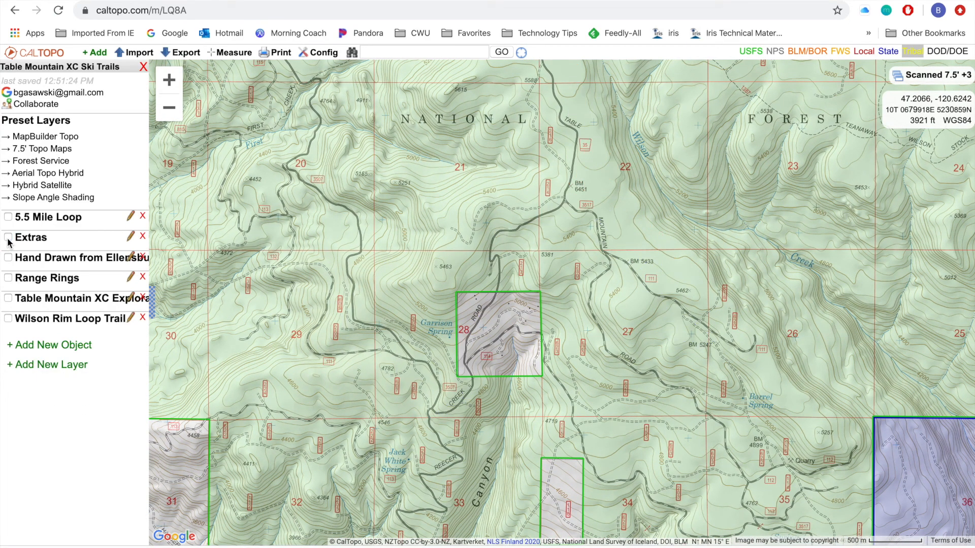
pyautogui.click(8, 298)
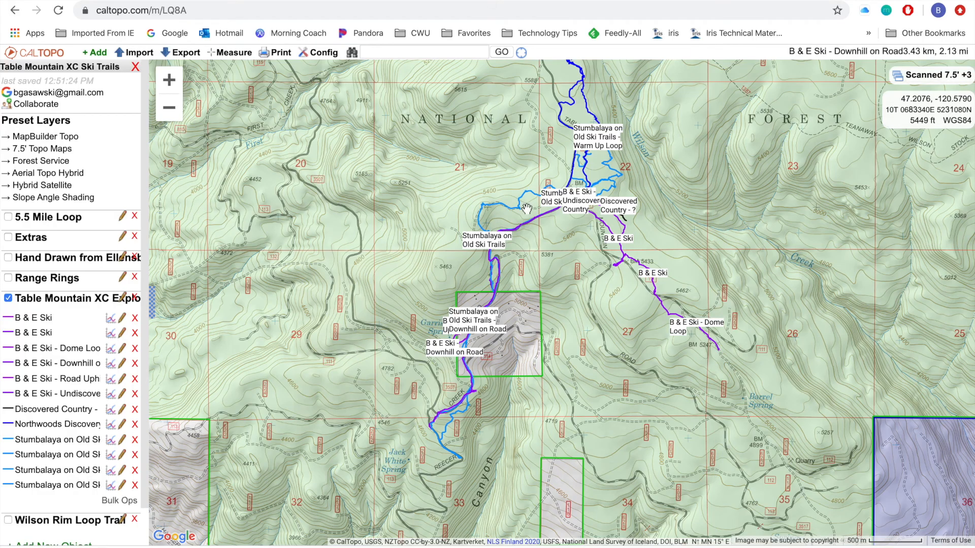
pyautogui.moveTo(669, 164); pyautogui.dragTo(622, 184)
pyautogui.scroll(-1, 616, 188)
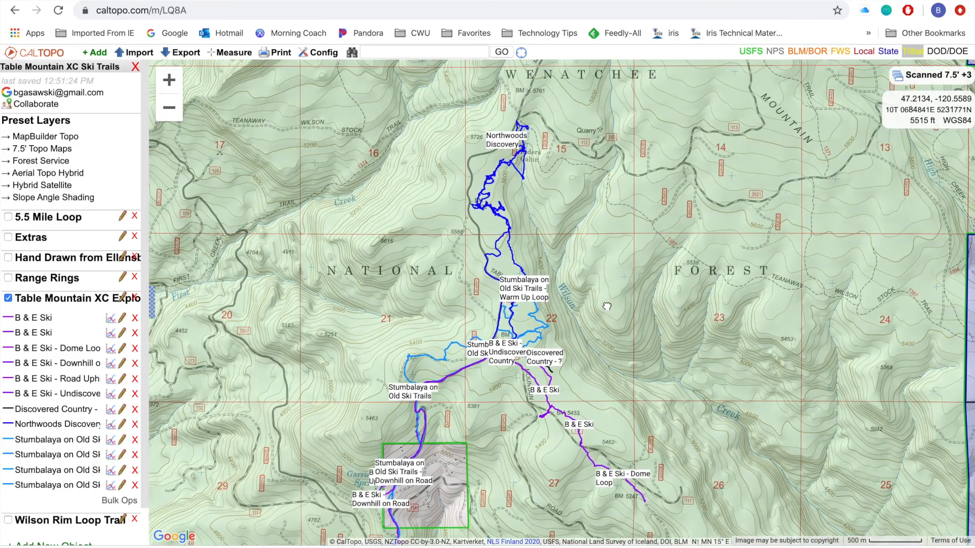
pyautogui.scroll(1, 609, 194)
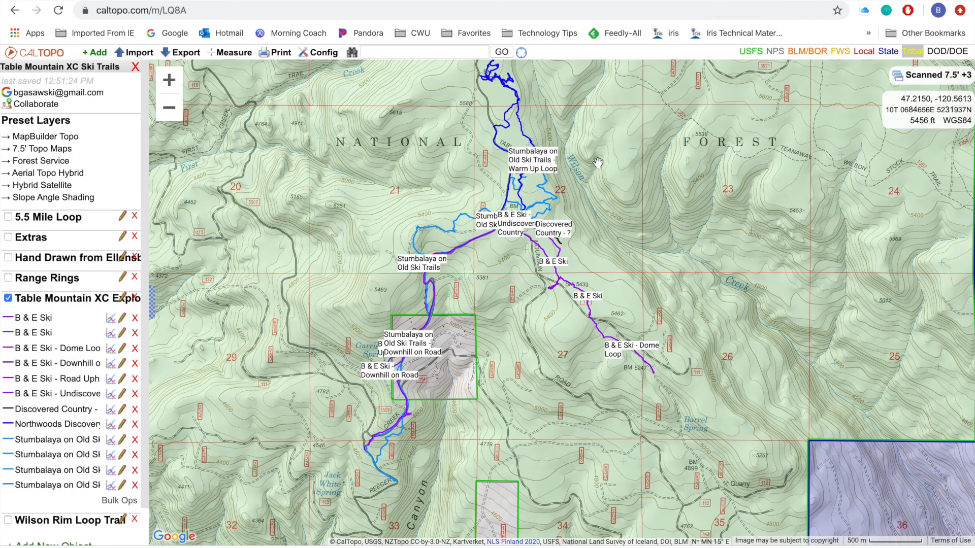
pyautogui.moveTo(596, 157); pyautogui.dragTo(628, 224)
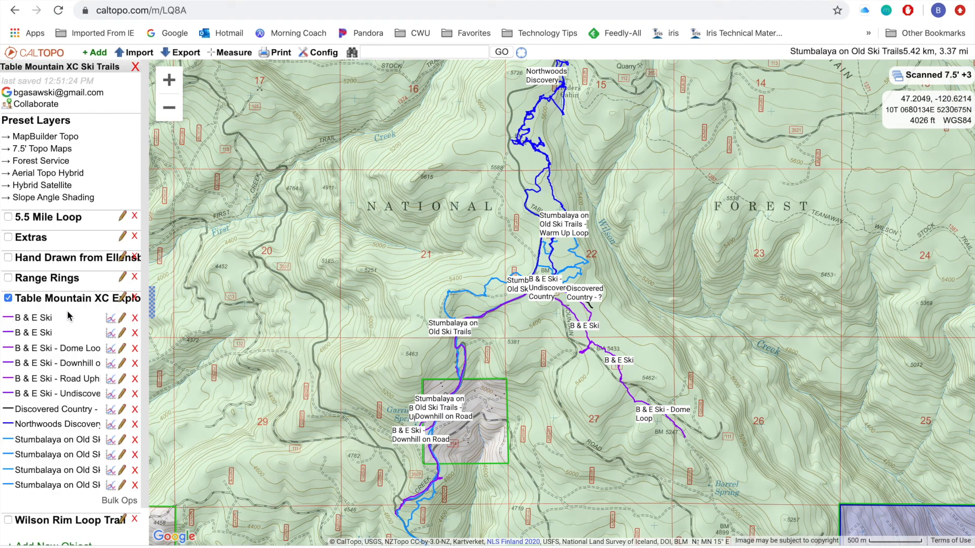
# Hide the Table Mountain XC Exploration folder and show the Range Rings folder instead
pyautogui.click(8, 298)
pyautogui.click(9, 278)
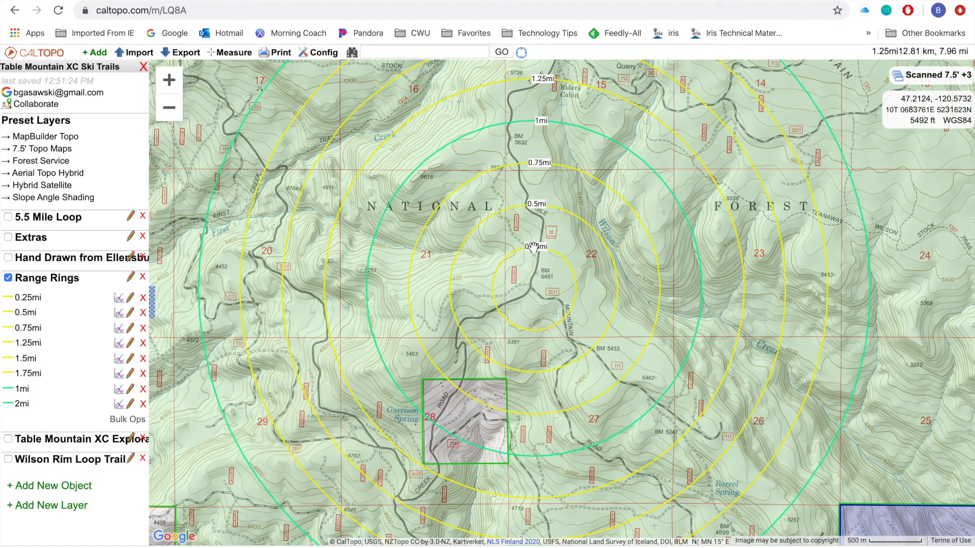
# Hide the Range Rings folder and briefly show the Wilson Rim Loop Trail folder to examine its tracks on the map
pyautogui.moveTo(566, 138); pyautogui.dragTo(582, 190)
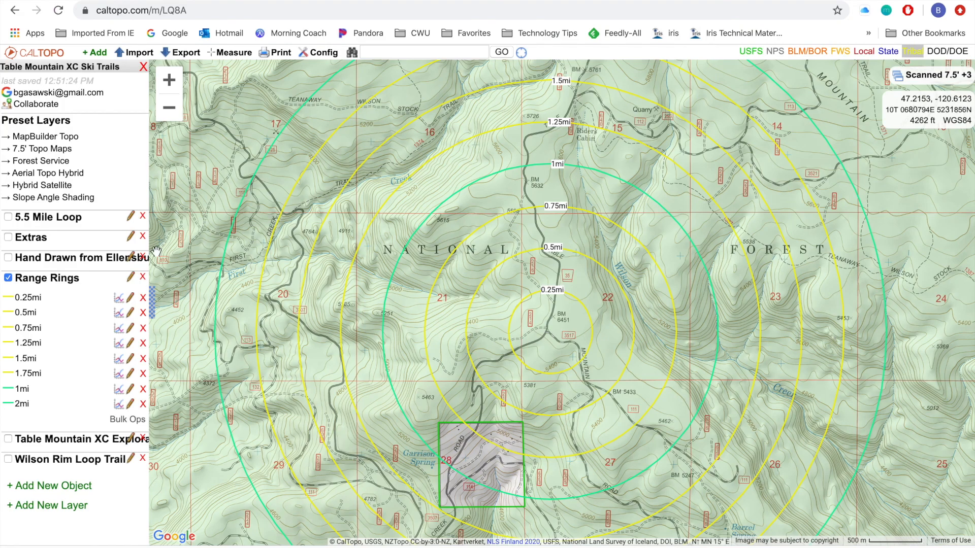
pyautogui.click(11, 281)
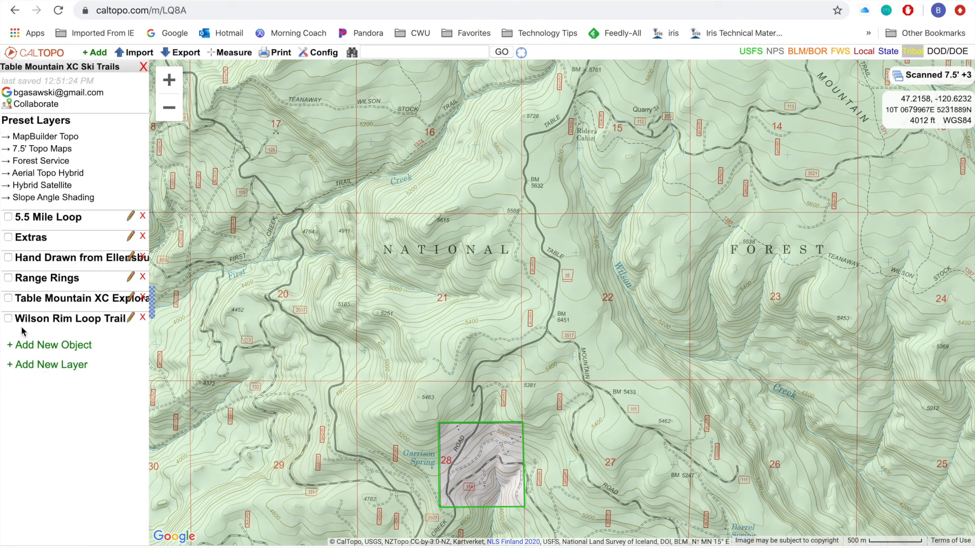
pyautogui.click(9, 318)
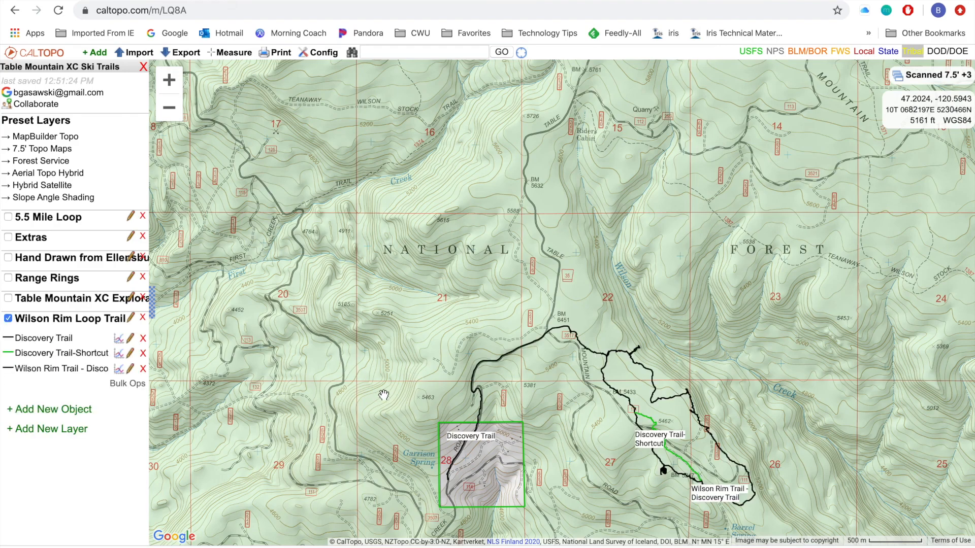
pyautogui.moveTo(383, 402); pyautogui.dragTo(377, 334)
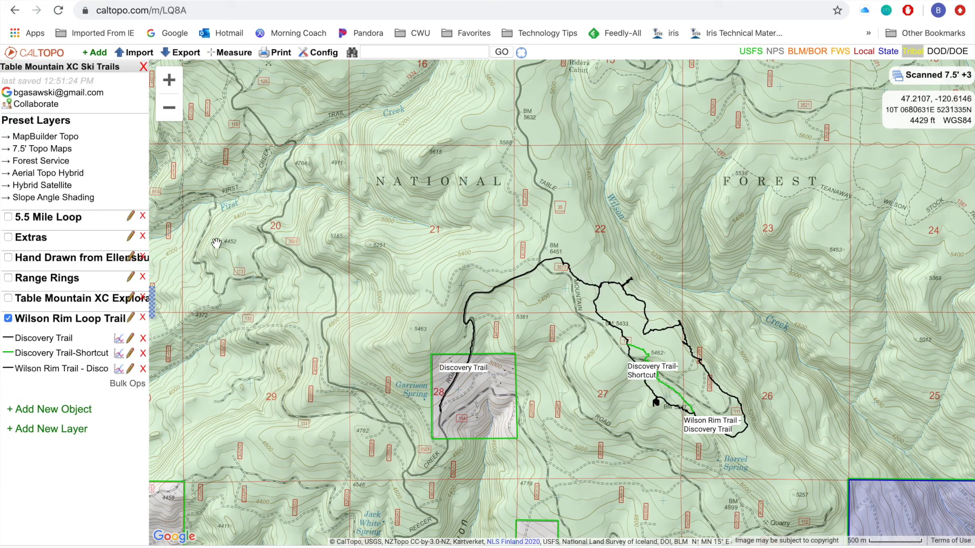
pyautogui.click(8, 319)
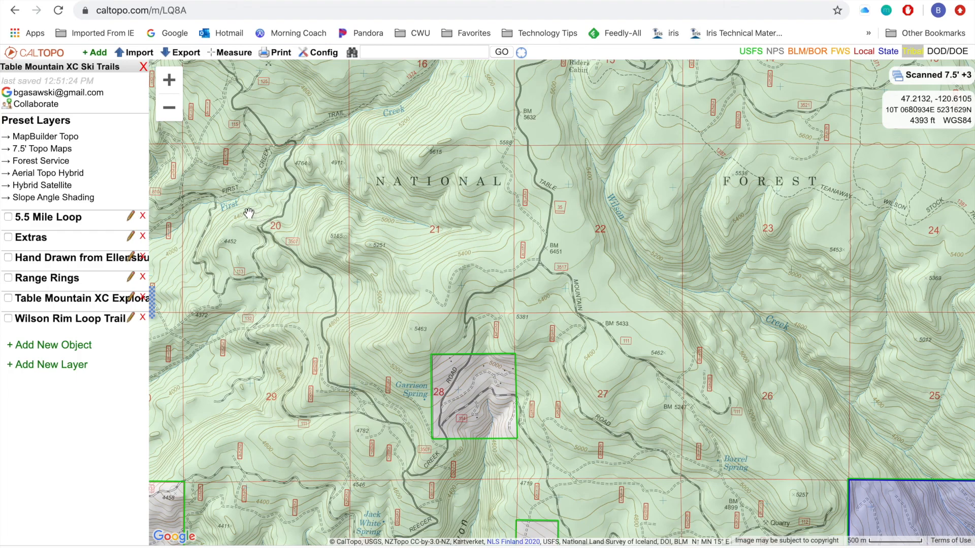
pyautogui.moveTo(413, 362); pyautogui.dragTo(416, 260)
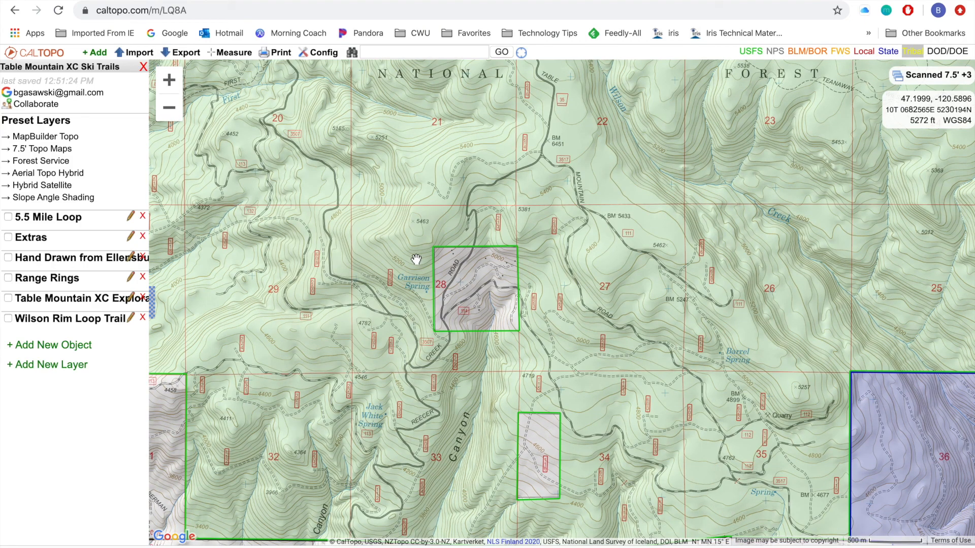
# Show all six folders on the map together and examine how their tracks and range rings overlap
pyautogui.click(8, 319)
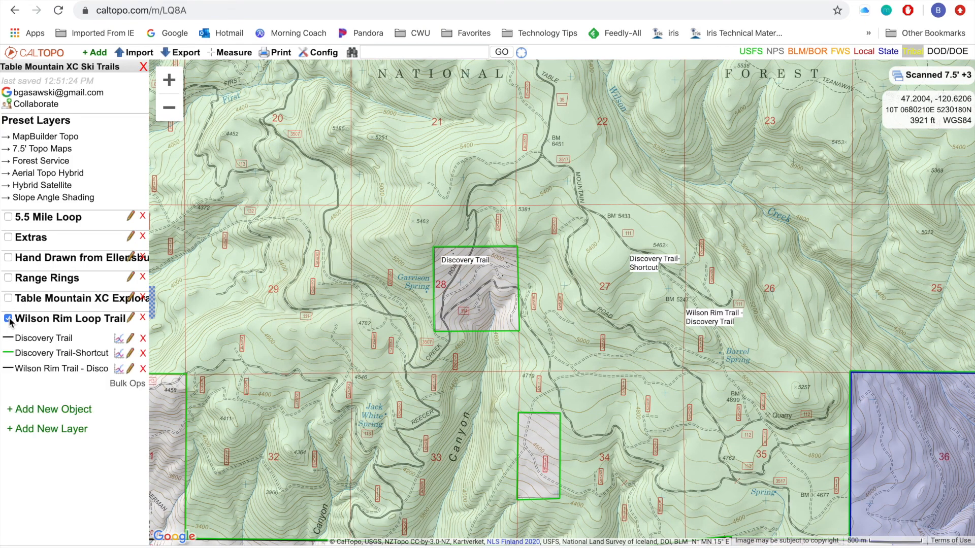
pyautogui.click(8, 298)
pyautogui.click(8, 278)
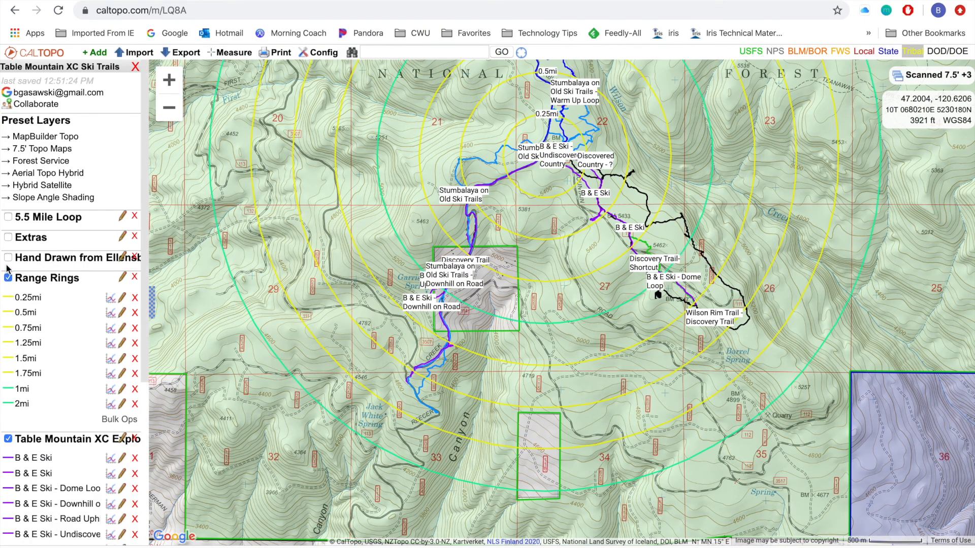
pyautogui.click(8, 258)
pyautogui.click(8, 238)
pyautogui.click(8, 217)
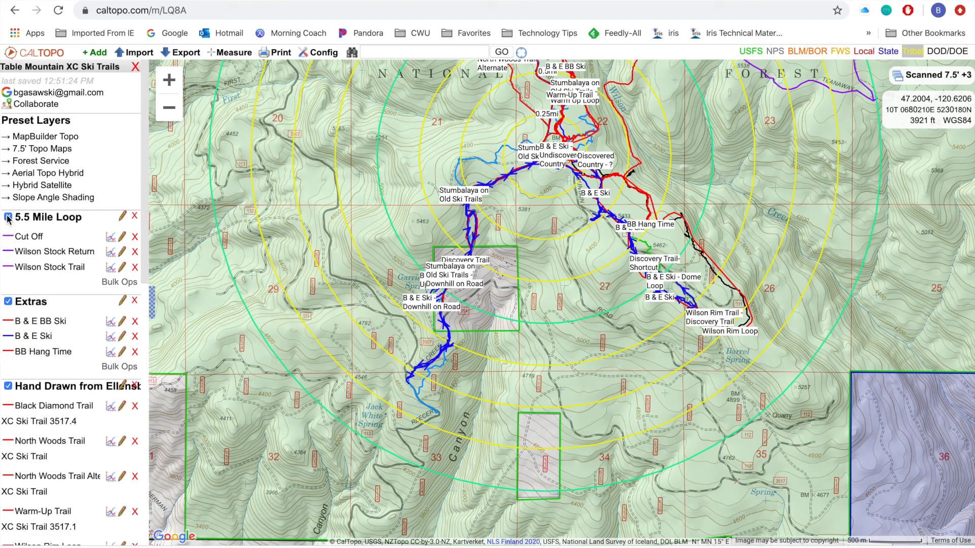
pyautogui.moveTo(425, 218); pyautogui.dragTo(409, 354)
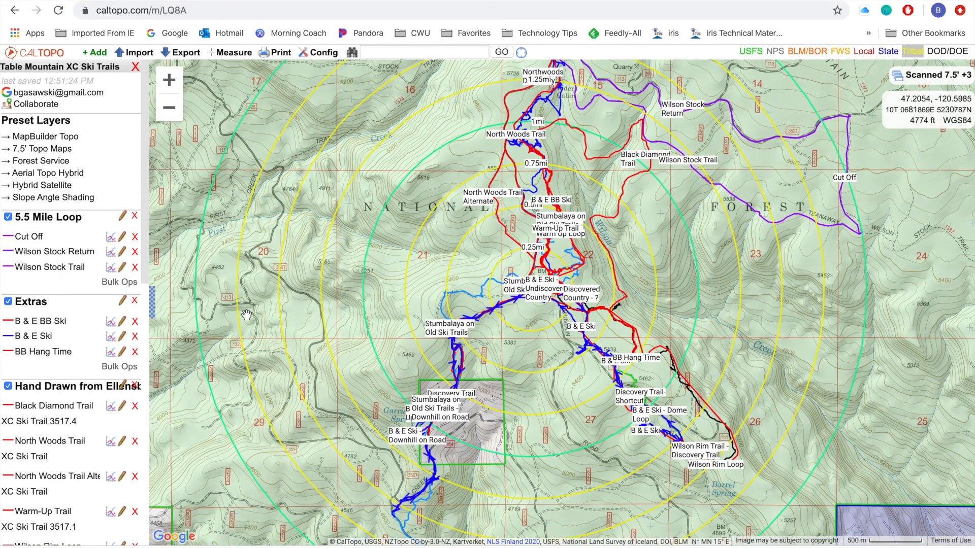
# Hide every folder except Extras so that only its tracks are displayed on the map
pyautogui.click(8, 217)
pyautogui.click(8, 238)
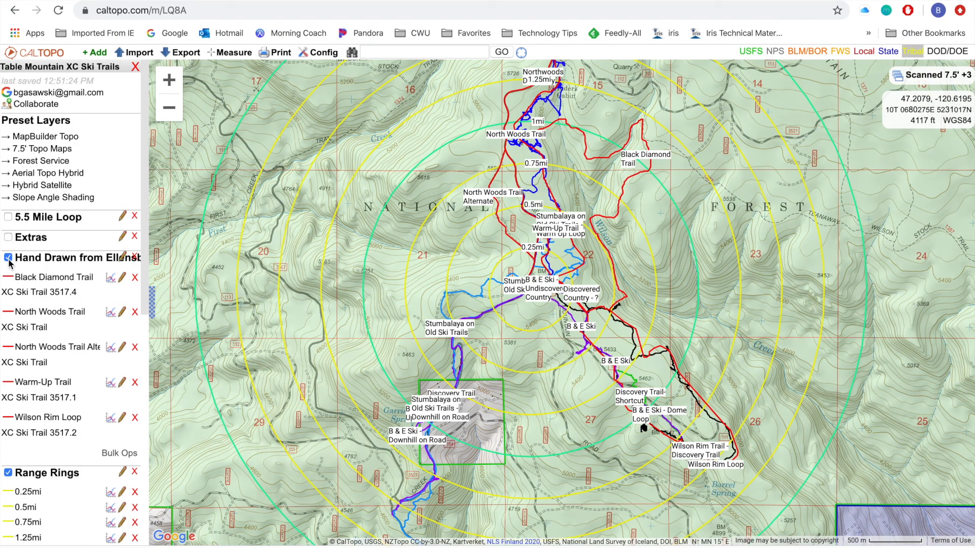
pyautogui.click(8, 258)
pyautogui.click(8, 278)
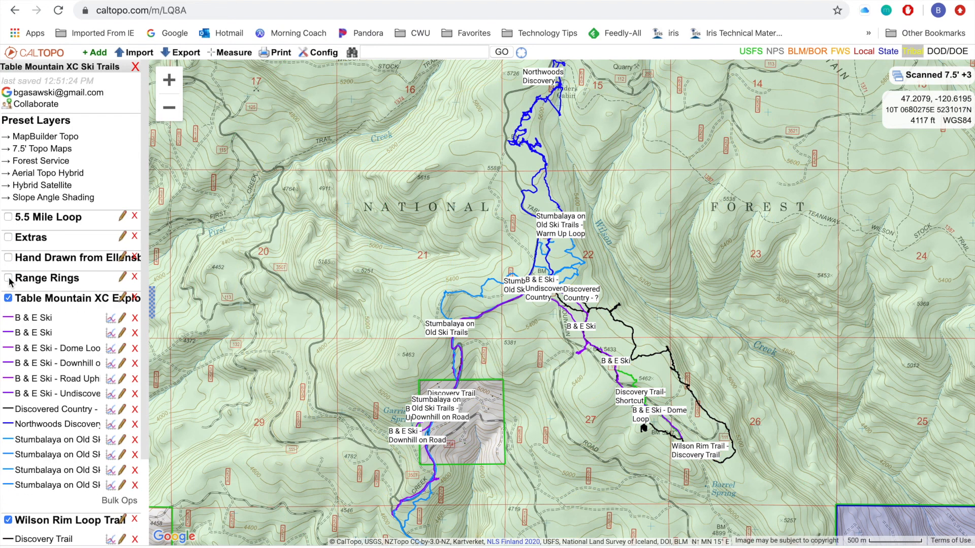
pyautogui.click(9, 238)
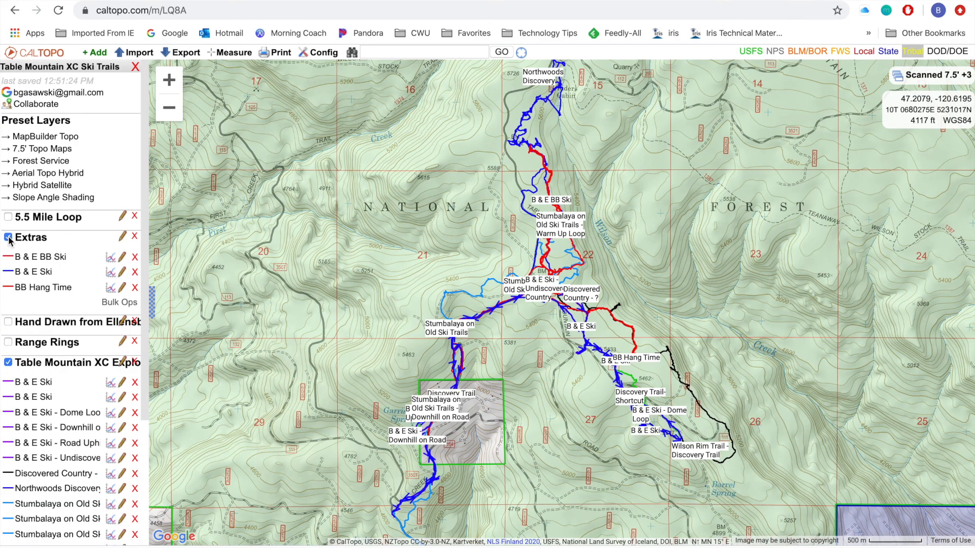
pyautogui.click(9, 364)
pyautogui.click(8, 383)
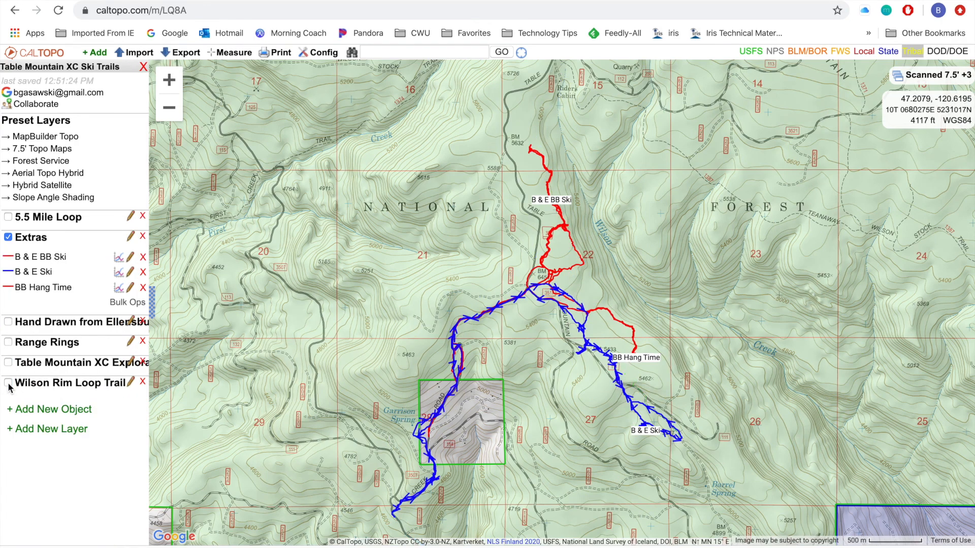
# View the map's print and download options, then check the B & E Ski track's distance in its details and close them
pyautogui.moveTo(508, 374); pyautogui.dragTo(483, 297)
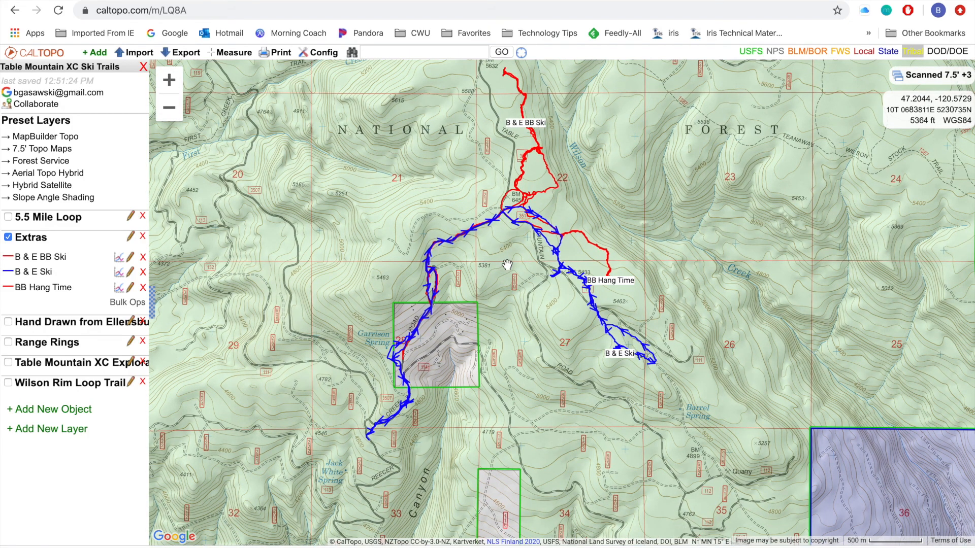
pyautogui.moveTo(507, 264); pyautogui.dragTo(497, 311)
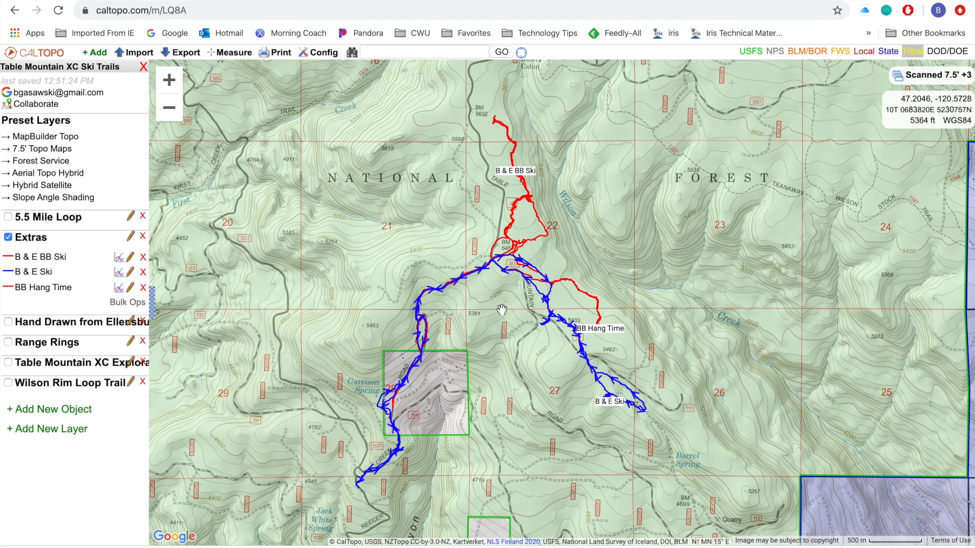
pyautogui.moveTo(501, 326); pyautogui.dragTo(459, 326)
pyautogui.moveTo(368, 265); pyautogui.dragTo(401, 260)
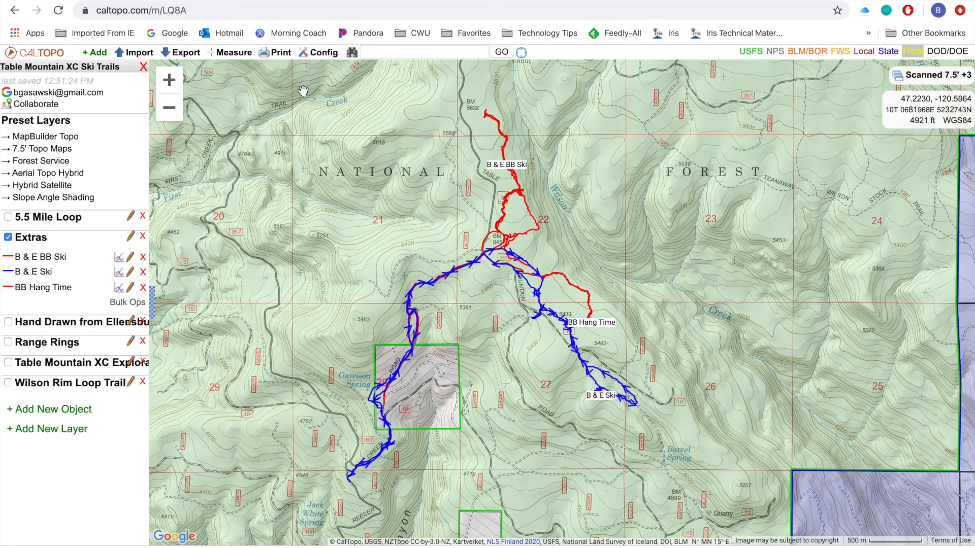
pyautogui.click(281, 53)
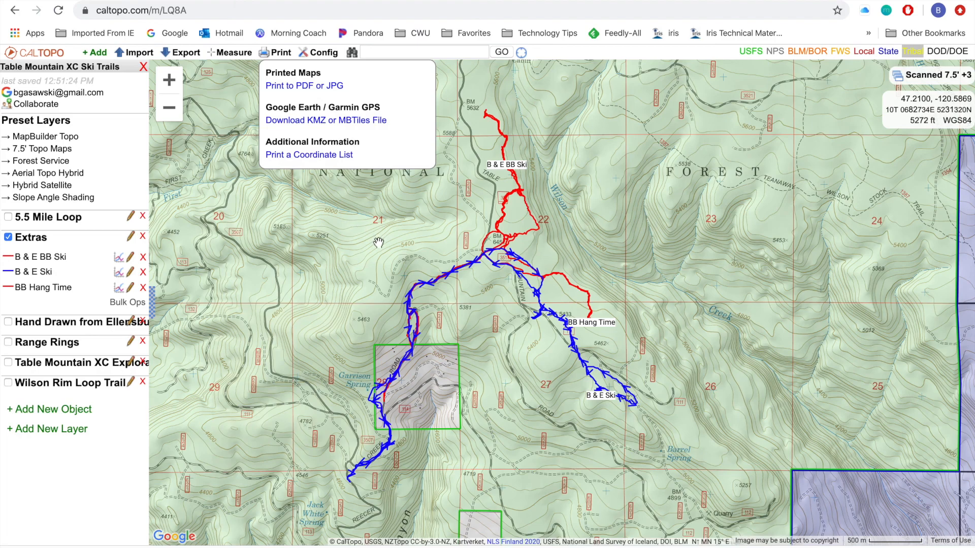
pyautogui.click(541, 293)
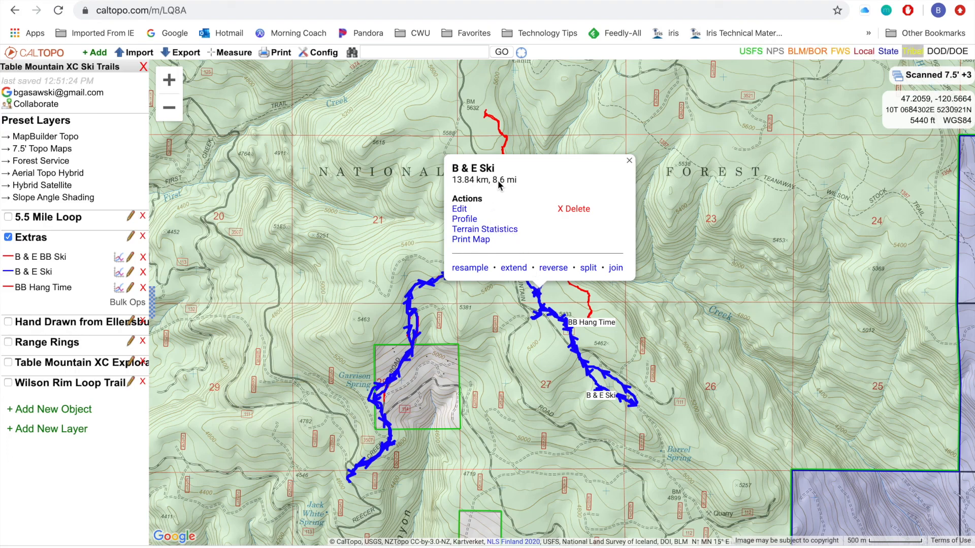
pyautogui.click(629, 162)
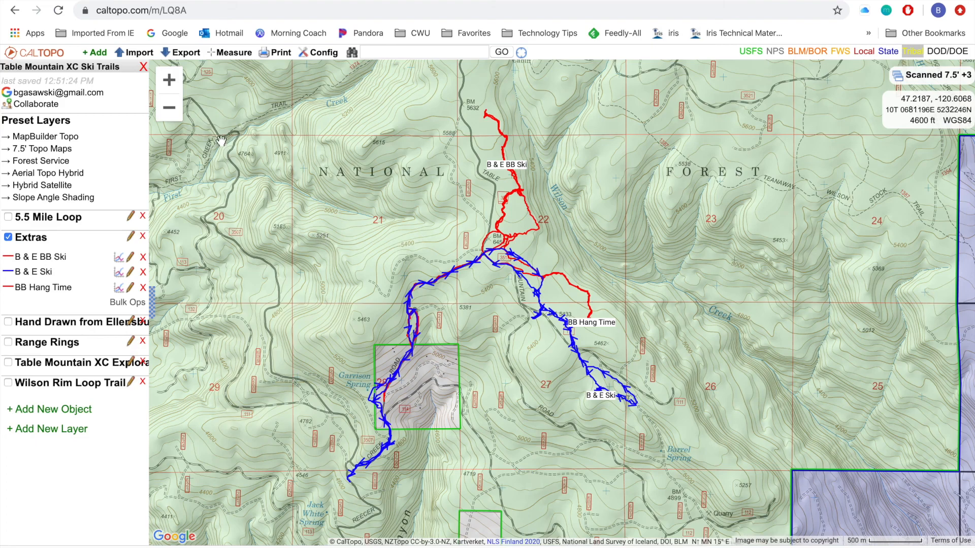
# View the file import options, then switch to the B & E Ski activity on Strava to review it and return to the CalTopo map
pyautogui.click(141, 60)
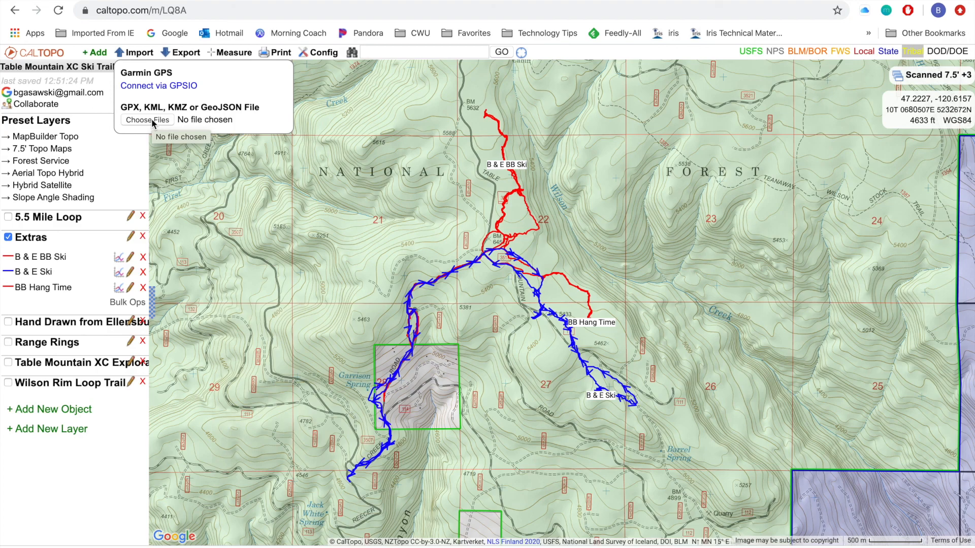
pyautogui.click(218, 1)
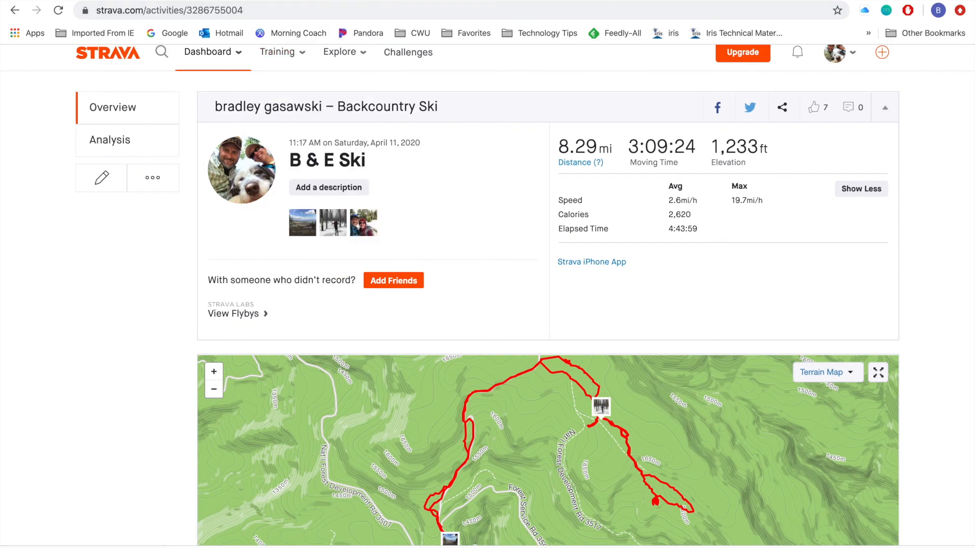
pyautogui.click(127, 1)
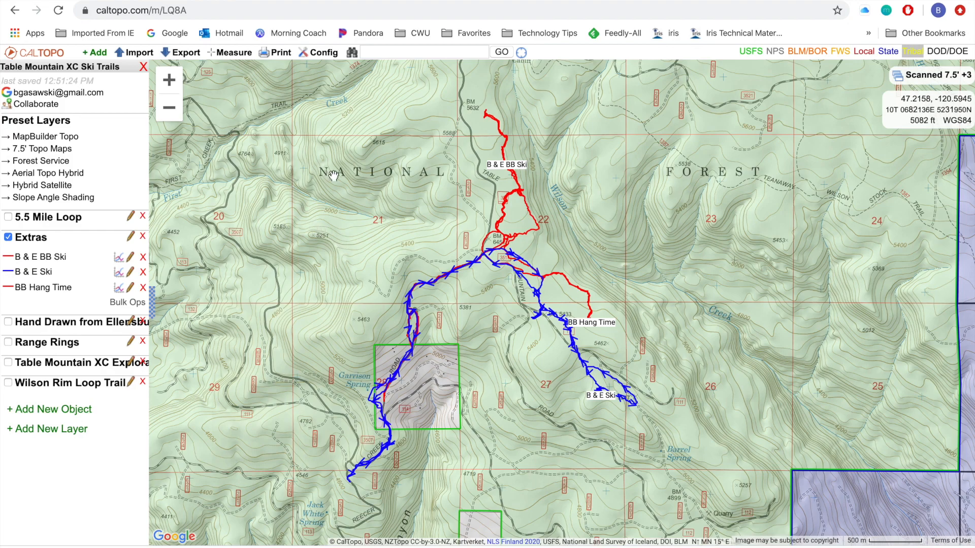
pyautogui.moveTo(415, 224); pyautogui.dragTo(367, 218)
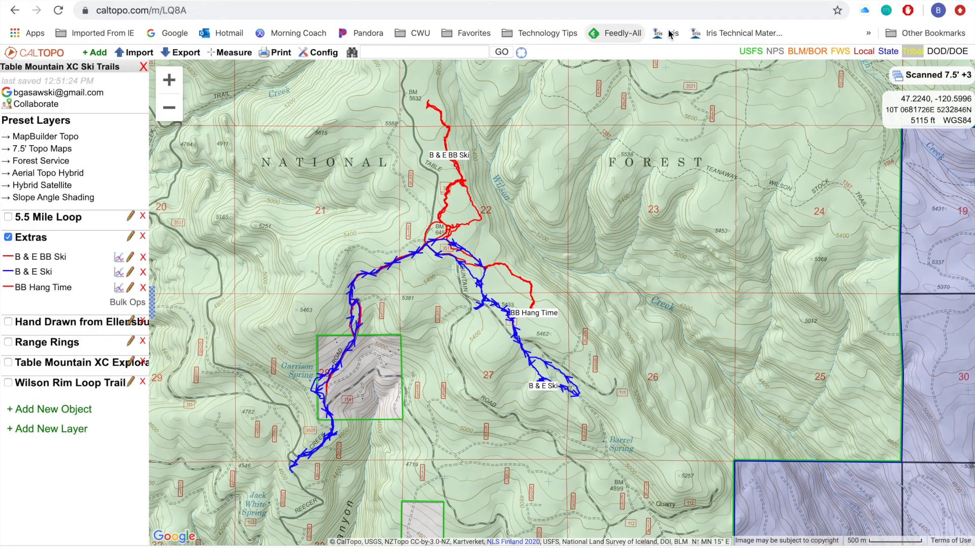
pyautogui.moveTo(732, 0)
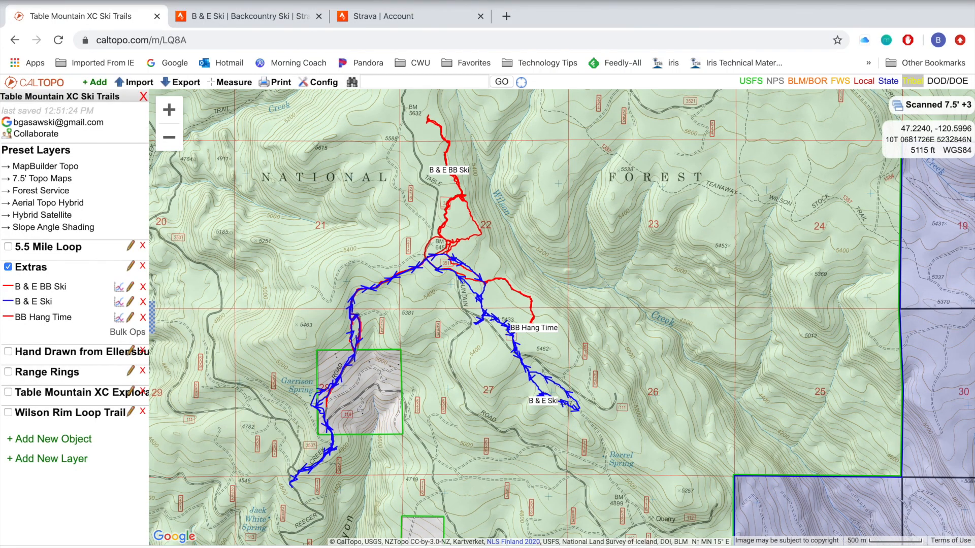